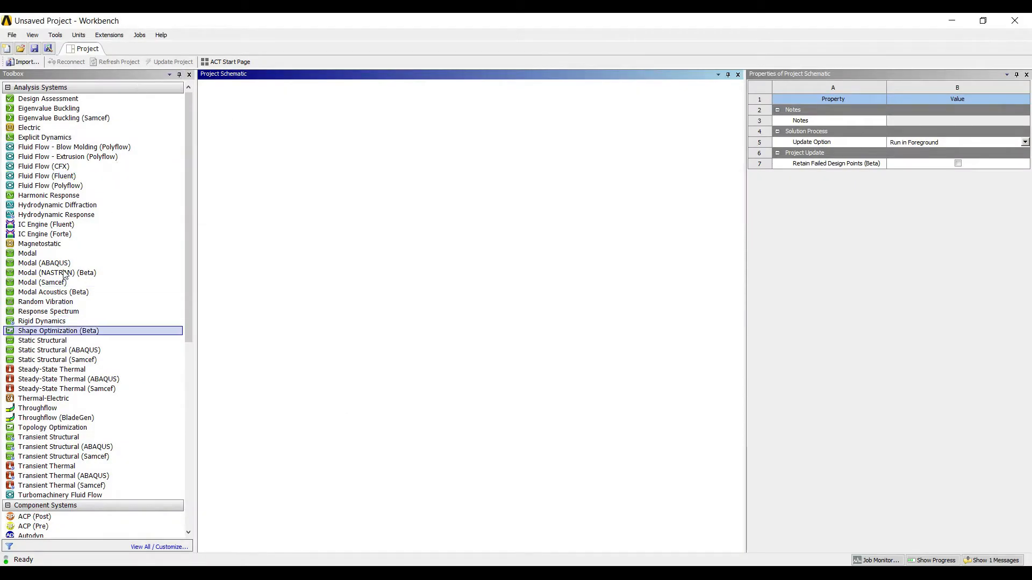
Add a Static Structural analysis system to the project schematic and name it eg-1.
{"action": "left_click_drag", "start_coordinate": [42, 340], "coordinate": [282, 215]}
{"action": "type", "text": "eg-1"}
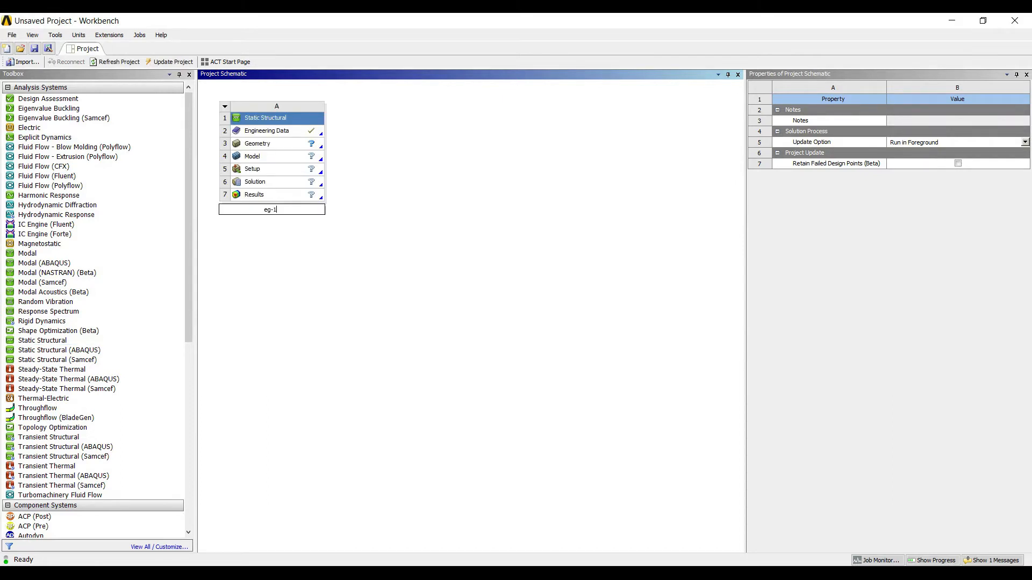
{"action": "key", "text": "Return"}
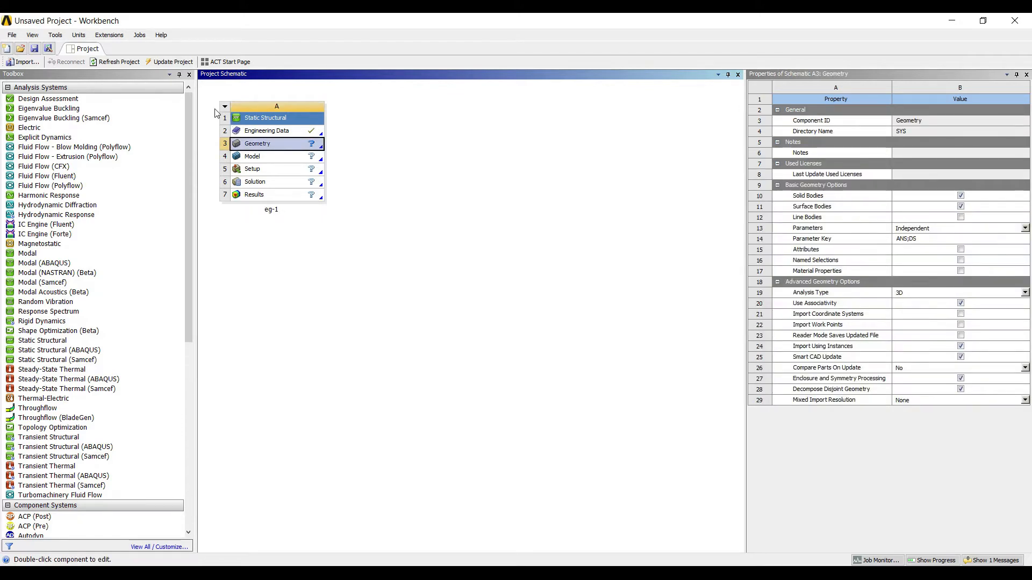
Open the engineering data of the eg-1 system and add a new material named steel.
{"action": "key", "text": "Up"}
{"action": "key", "text": "Return"}
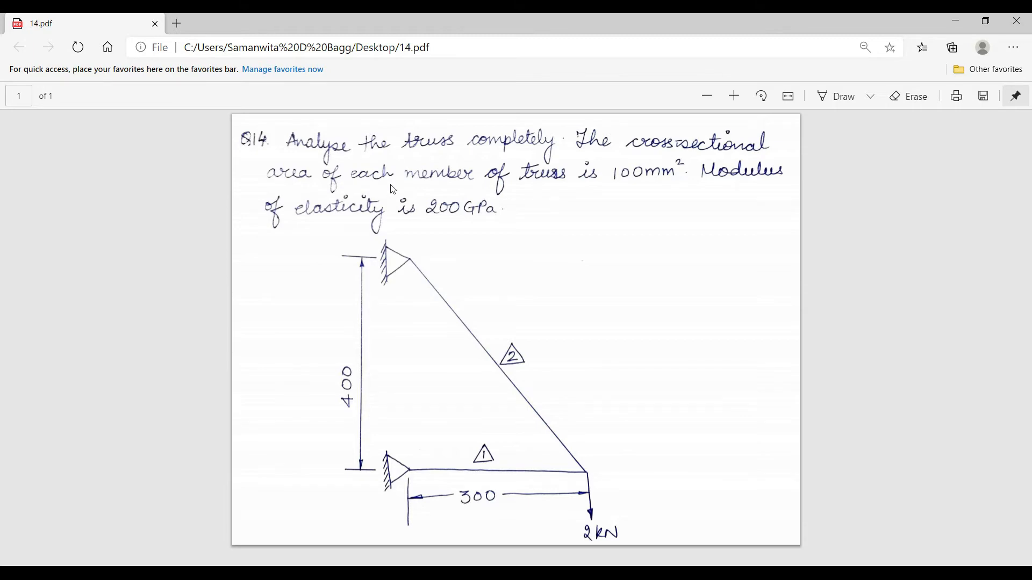
{"action": "key", "text": "alt+Tab"}
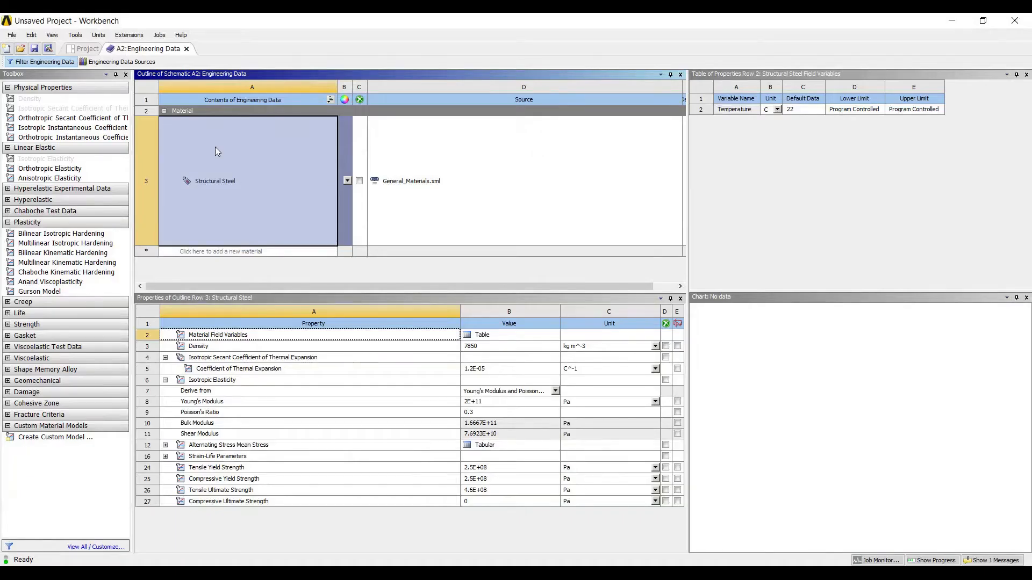
{"action": "left_click", "coordinate": [255, 251]}
{"action": "type", "text": "steel"}
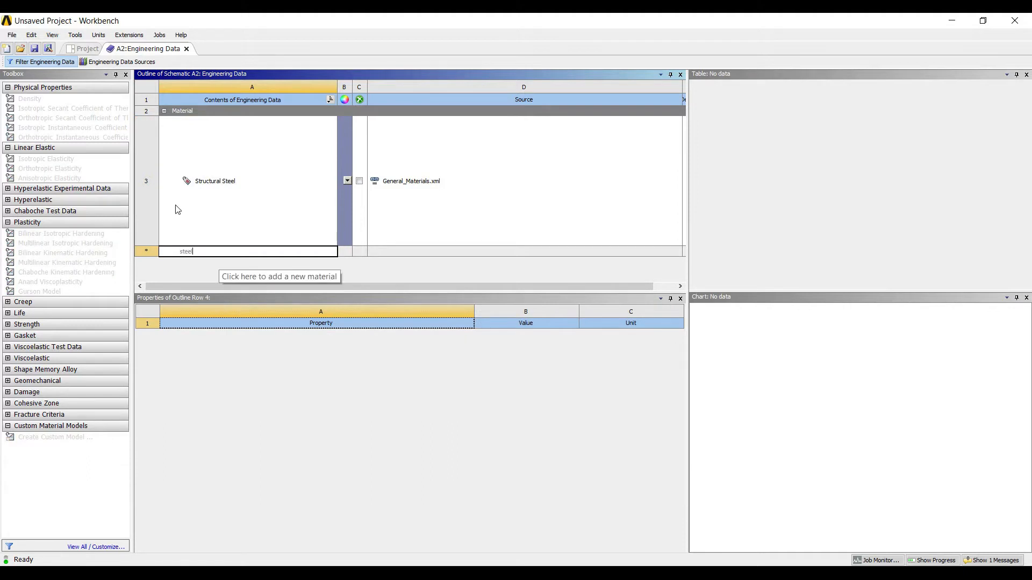
{"action": "key", "text": "Return"}
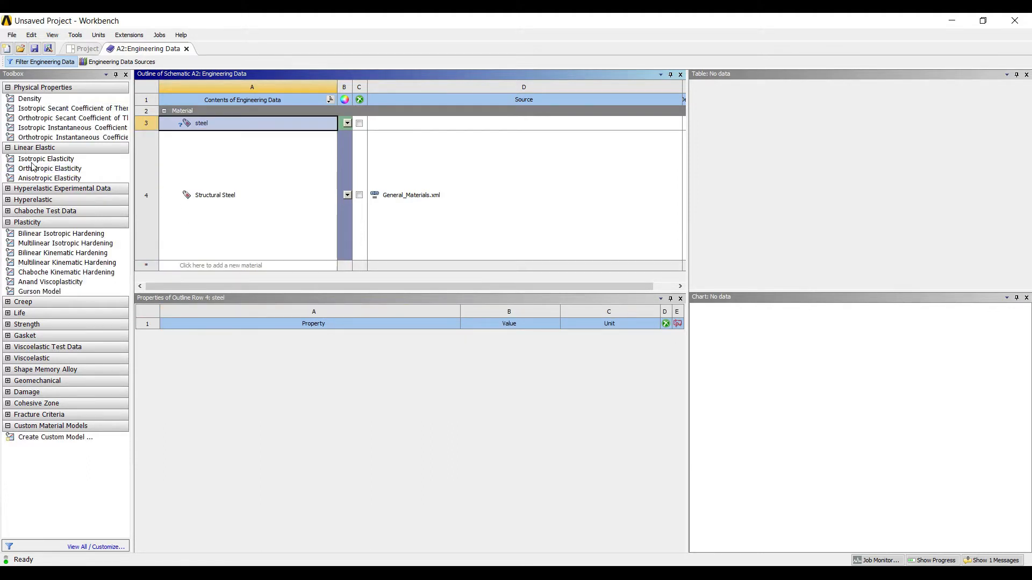
Give the steel material isotropic elasticity with a Young's modulus of 200e9 Pa and a Poisson's ratio of 0.3.
{"action": "double_click", "coordinate": [50, 158]}
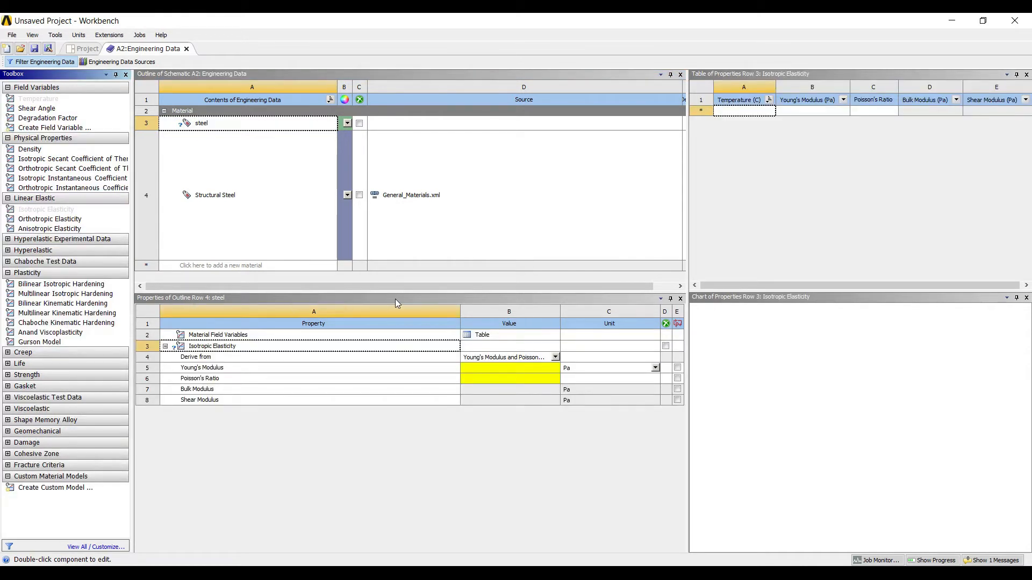
{"action": "type", "text": "200e9"}
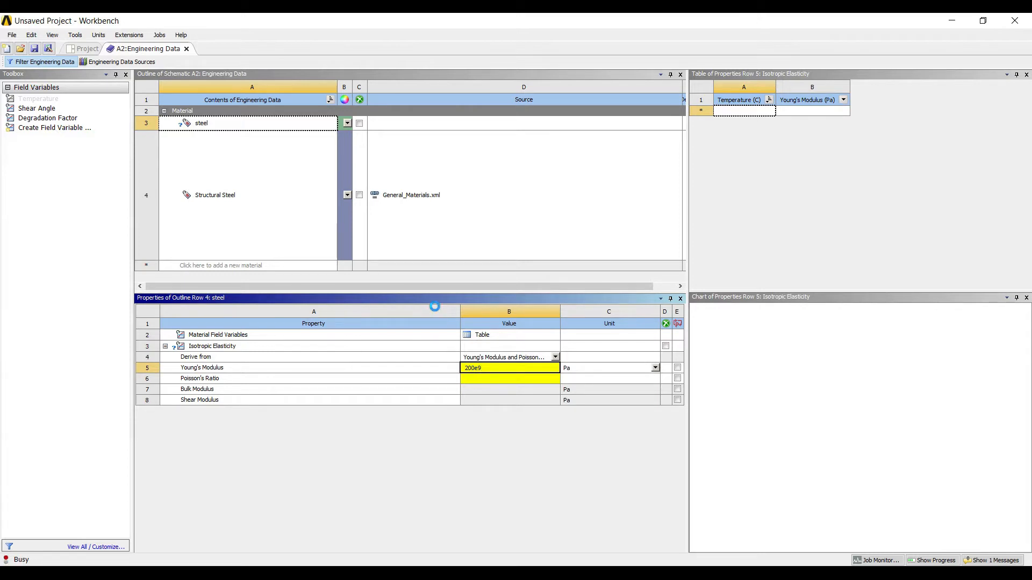
{"action": "key", "text": "Return"}
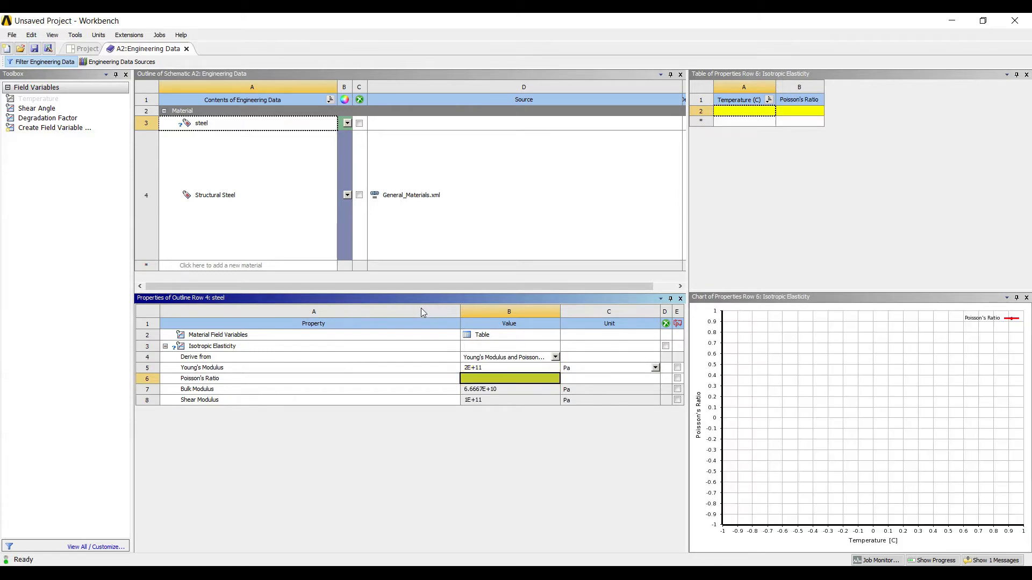
{"action": "type", "text": "0.3"}
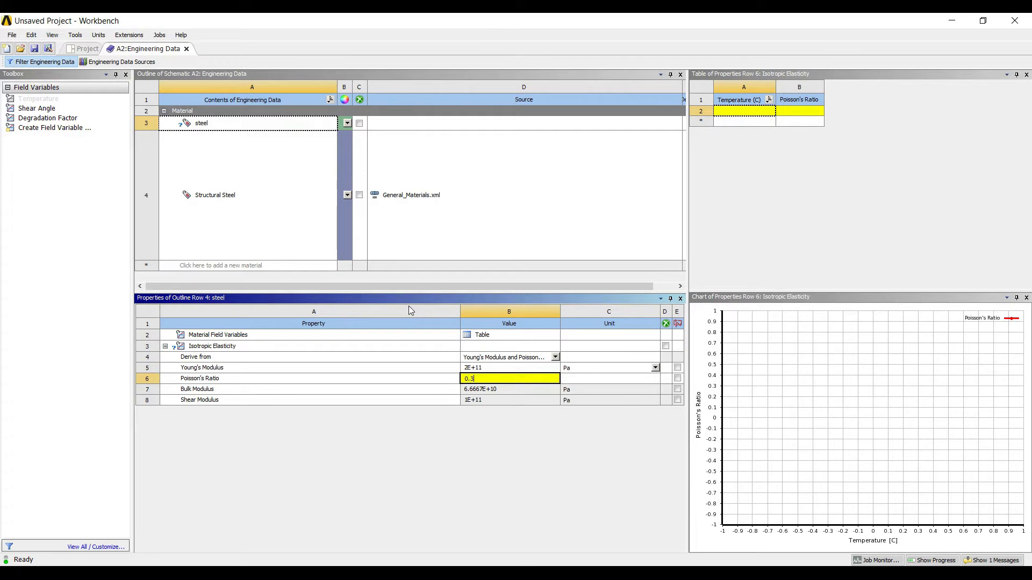
{"action": "key", "text": "Return"}
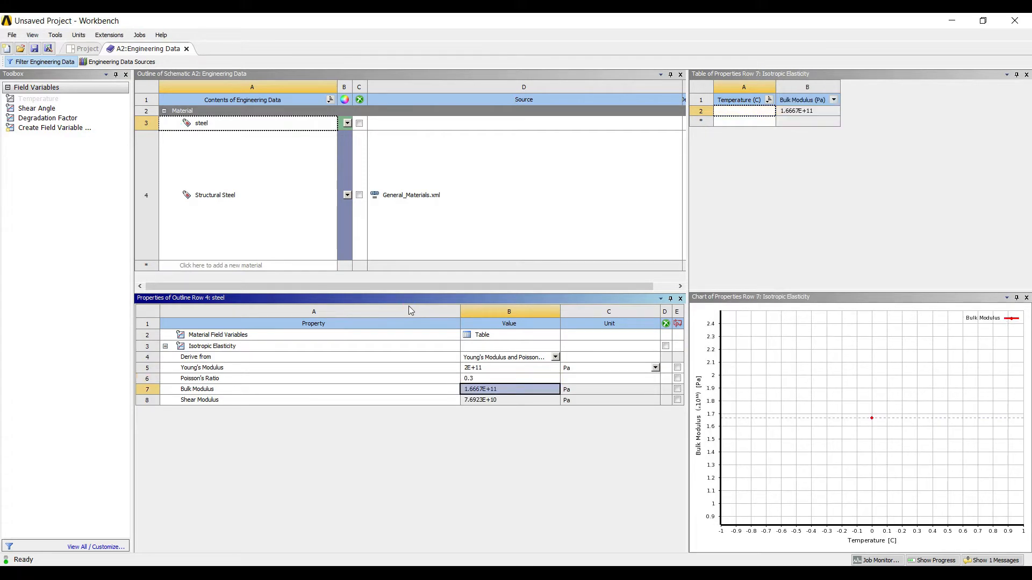
Return to the project schematic and set the geometry's analysis type to 2D.
{"action": "left_click", "coordinate": [83, 49]}
{"action": "left_click", "coordinate": [152, 62]}
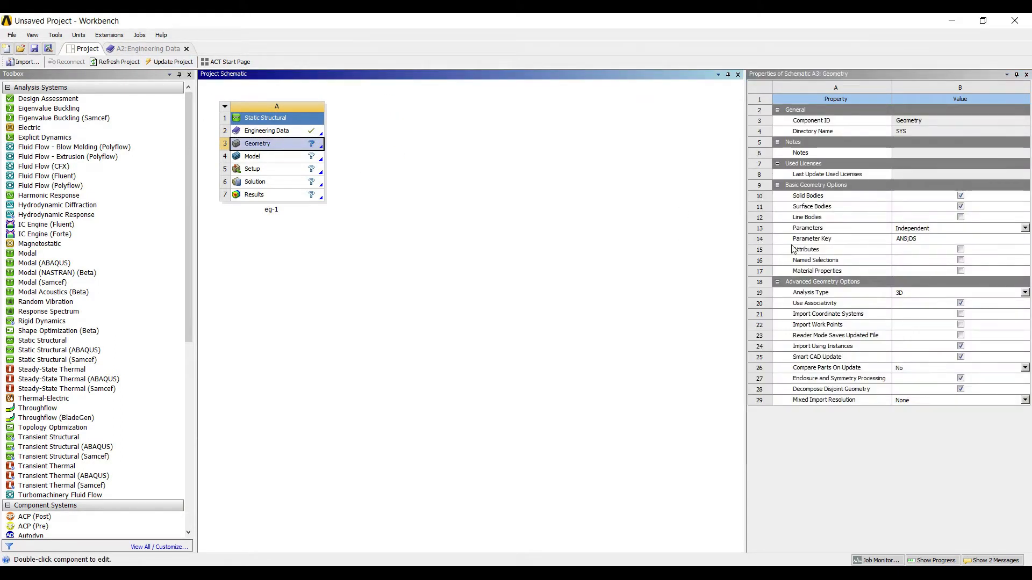
{"action": "left_click", "coordinate": [1025, 293]}
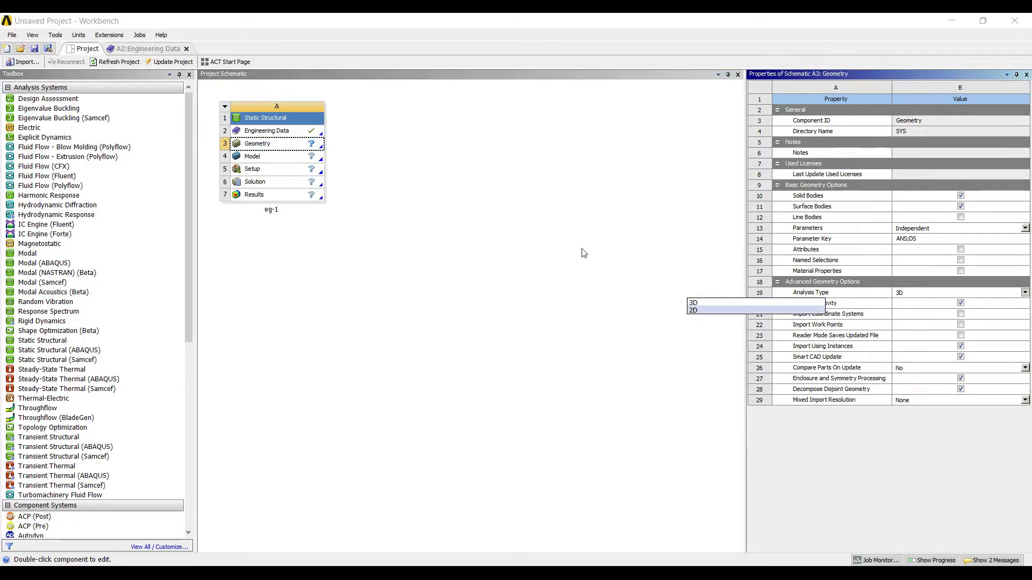
{"action": "left_click", "coordinate": [726, 310]}
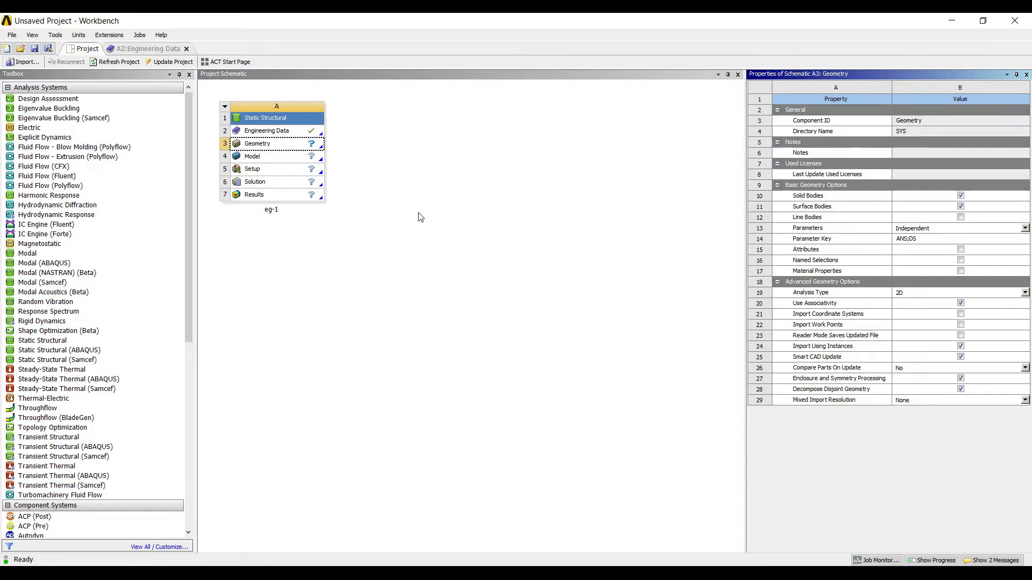
Create a new DesignModeler geometry for the eg-1 static structural system.
{"action": "left_click", "coordinate": [213, 121]}
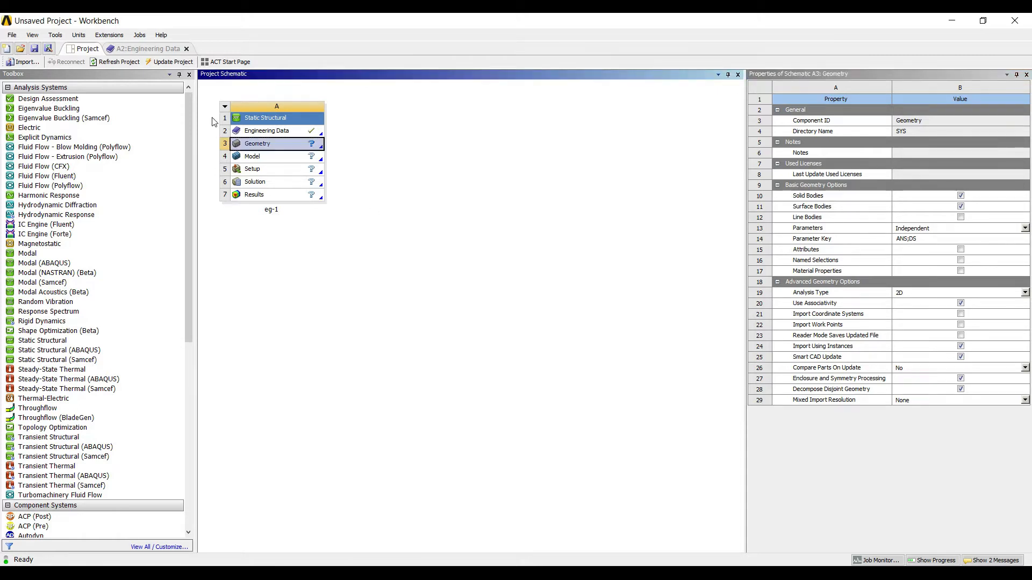
{"action": "key", "text": "shift+F10"}
{"action": "key", "text": "Down"}
{"action": "key", "text": "Down"}
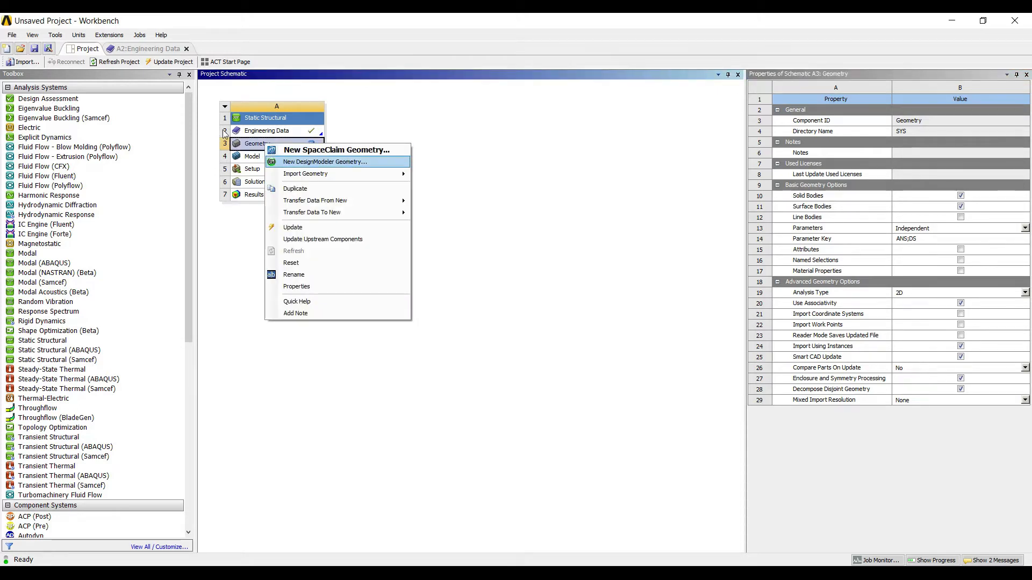
{"action": "key", "text": "Return"}
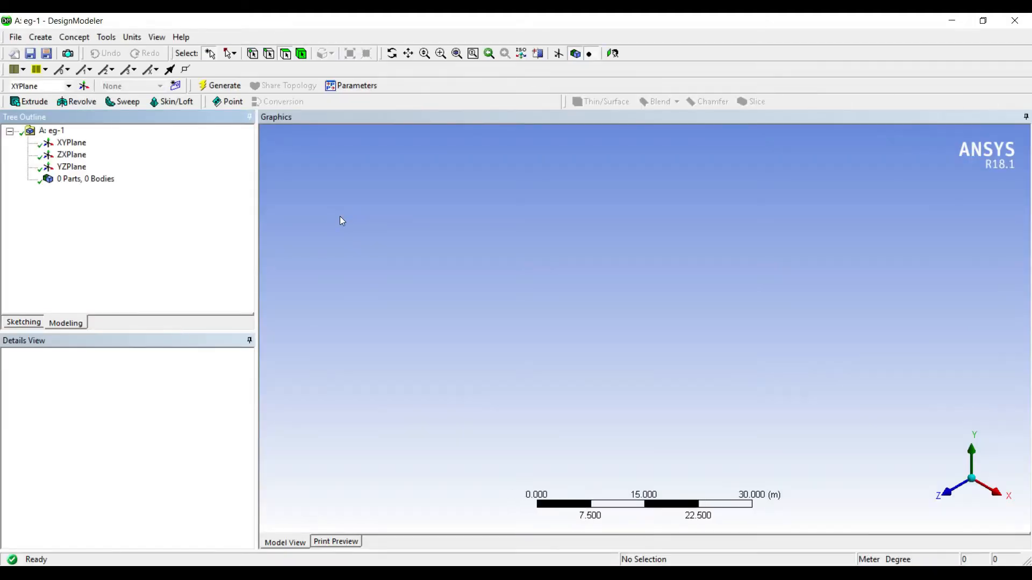
Set the length unit to millimetre and view the XY plane face-on.
{"action": "left_click", "coordinate": [132, 37]}
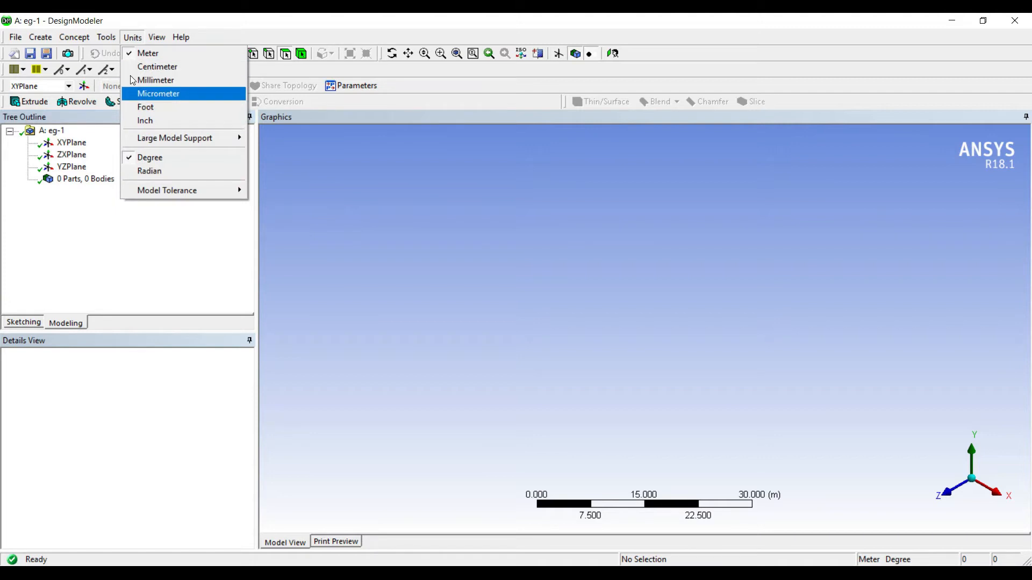
{"action": "left_click", "coordinate": [156, 81]}
{"action": "left_click", "coordinate": [72, 142]}
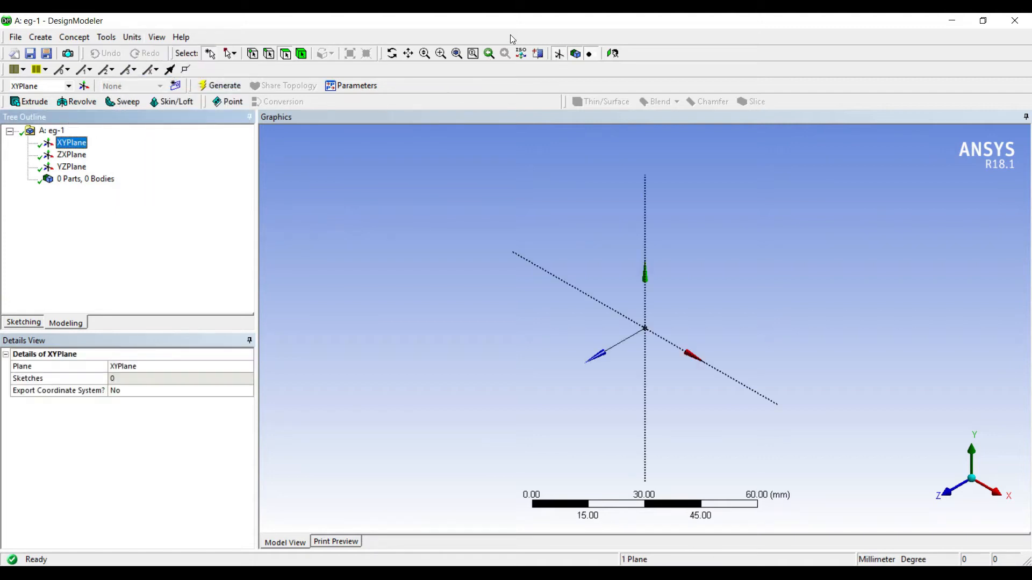
{"action": "left_click", "coordinate": [613, 54]}
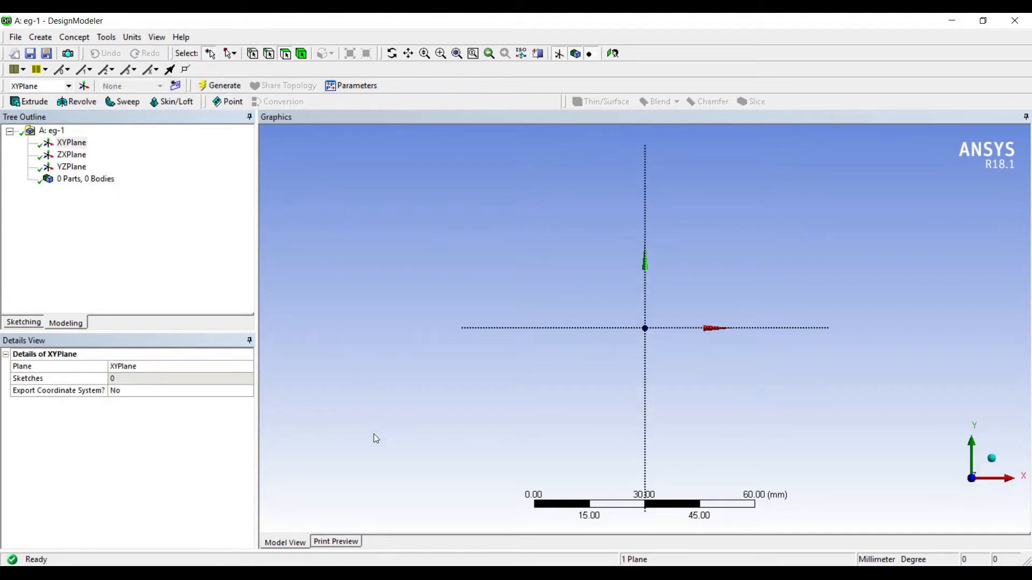
Check the truss drawing, and sketch a closed triangular polyline about 46 mm wide from the Y axis to the X axis and the origin.
{"action": "key", "text": "alt+Tab"}
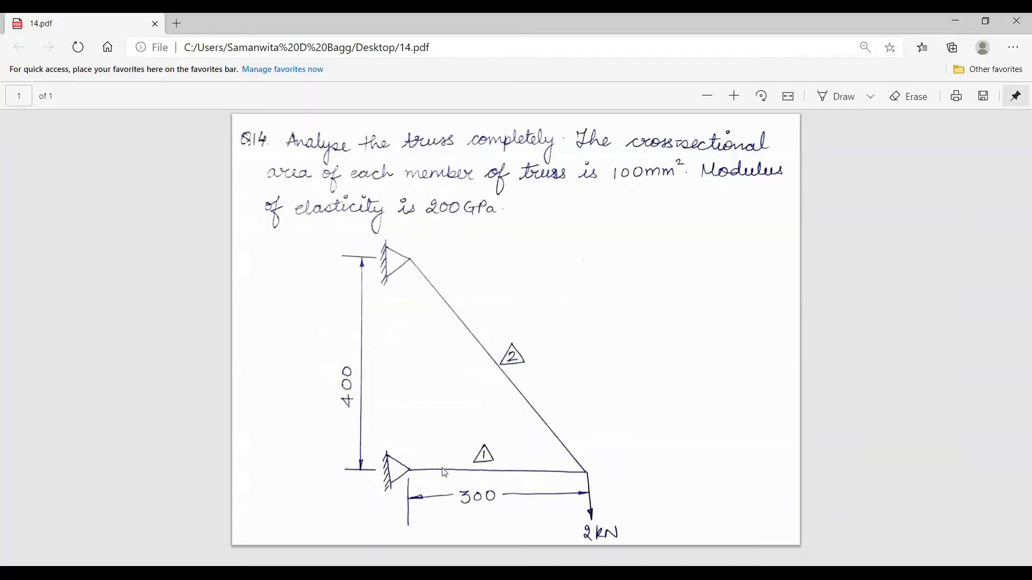
{"action": "key", "text": "alt+Tab"}
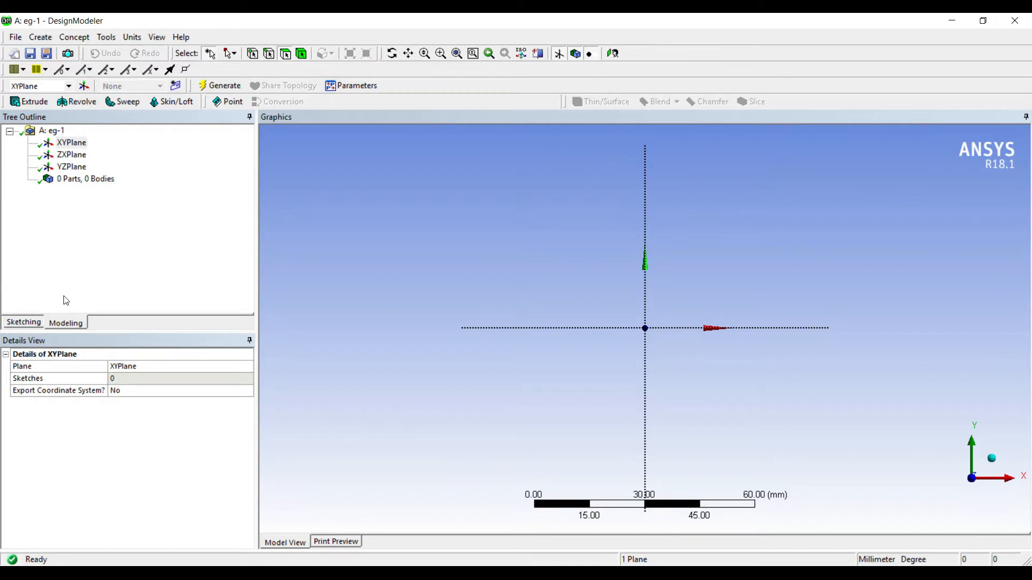
{"action": "left_click", "coordinate": [23, 321]}
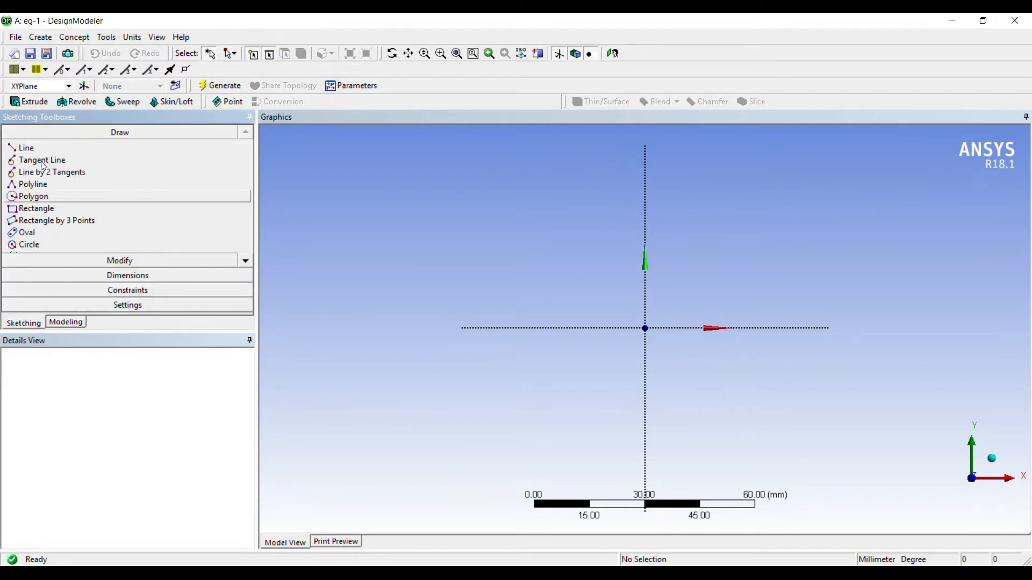
{"action": "left_click", "coordinate": [33, 184]}
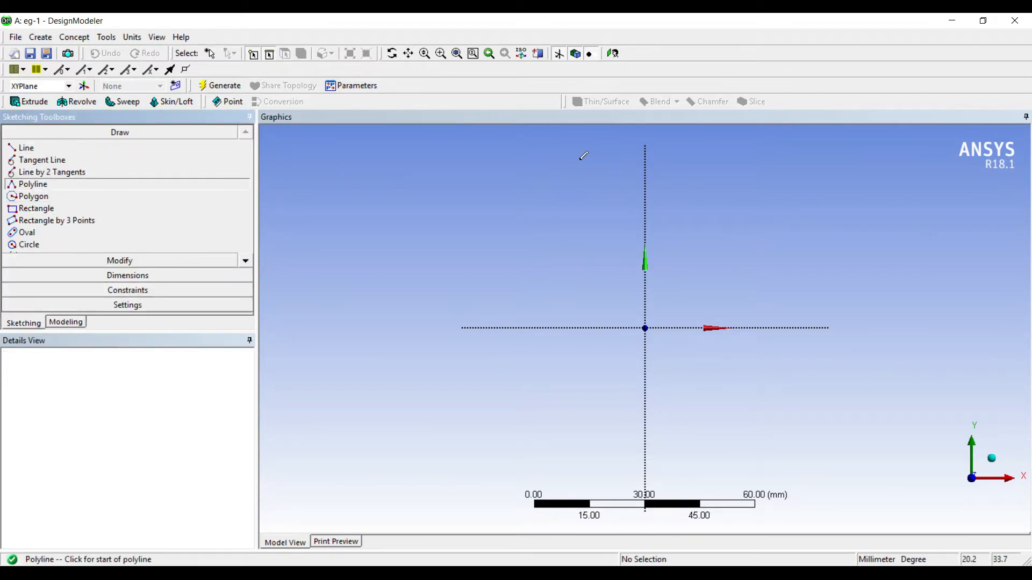
{"action": "left_click", "coordinate": [645, 160]}
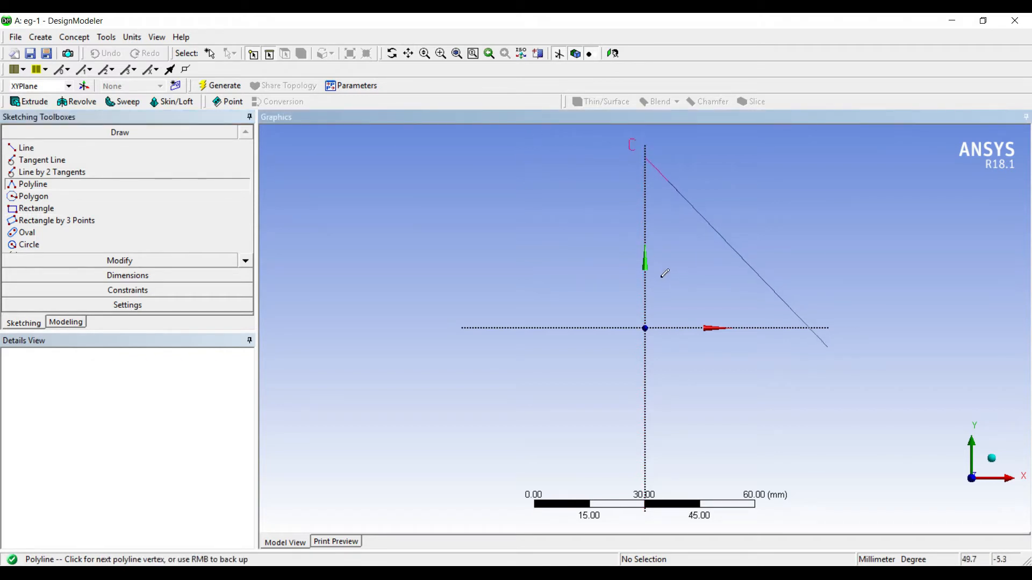
{"action": "left_click", "coordinate": [813, 328]}
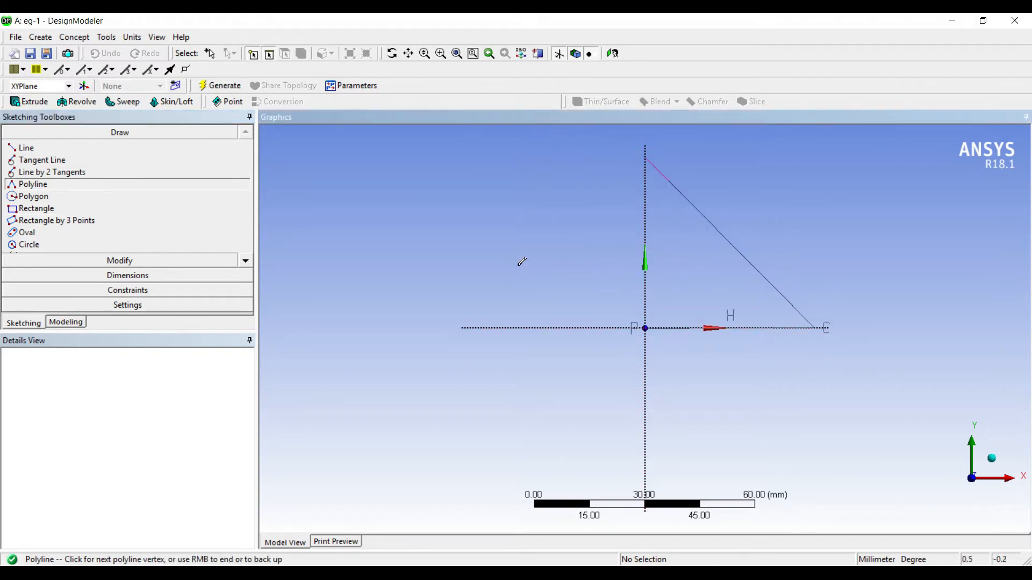
{"action": "left_click", "coordinate": [645, 328]}
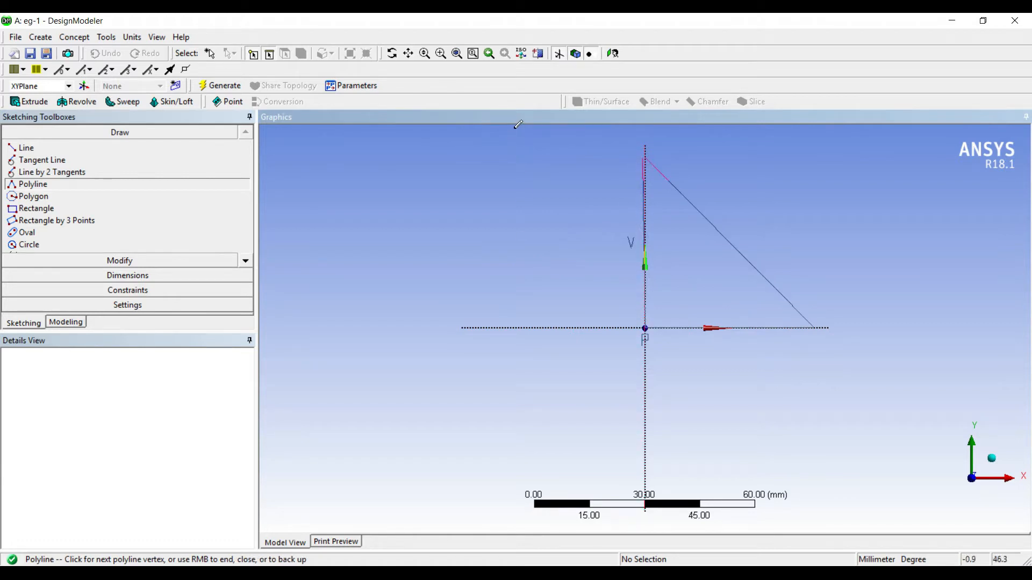
{"action": "right_click", "coordinate": [645, 159]}
{"action": "key", "text": "Down"}
{"action": "key", "text": "Down"}
{"action": "key", "text": "Return"}
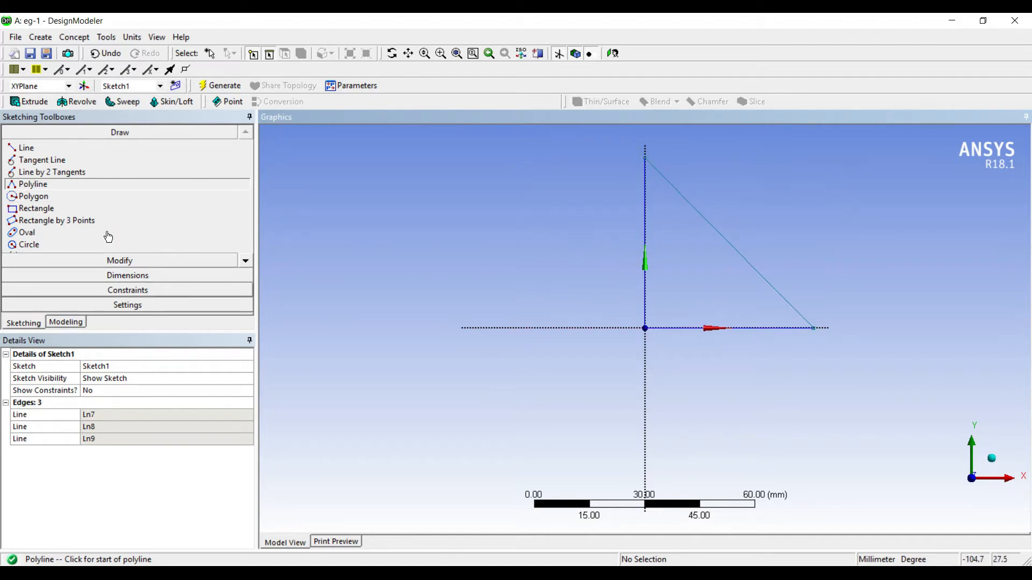
Trim away the triangle's vertical edge along the Y axis.
{"action": "left_click", "coordinate": [113, 261]}
{"action": "left_click", "coordinate": [29, 199]}
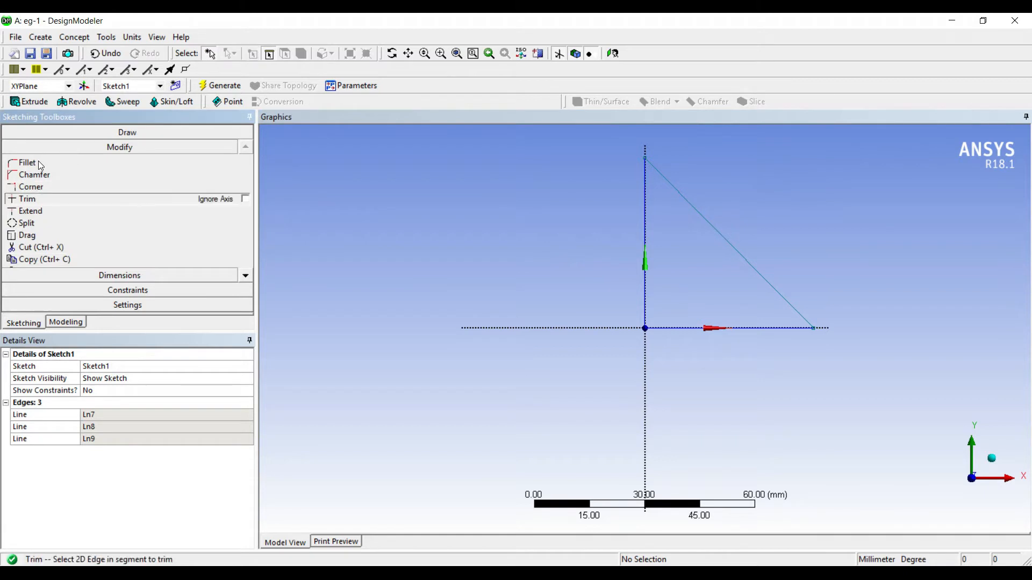
{"action": "left_click", "coordinate": [519, 156]}
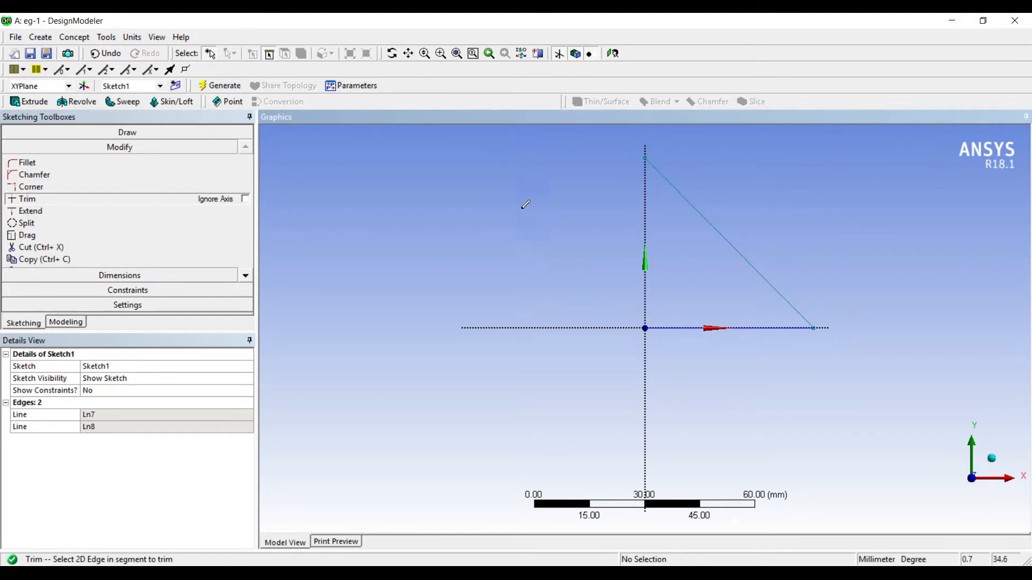
Check the member lengths in the truss drawing and add a horizontal dimension to the sketch line along the X axis.
{"action": "left_click", "coordinate": [431, 574]}
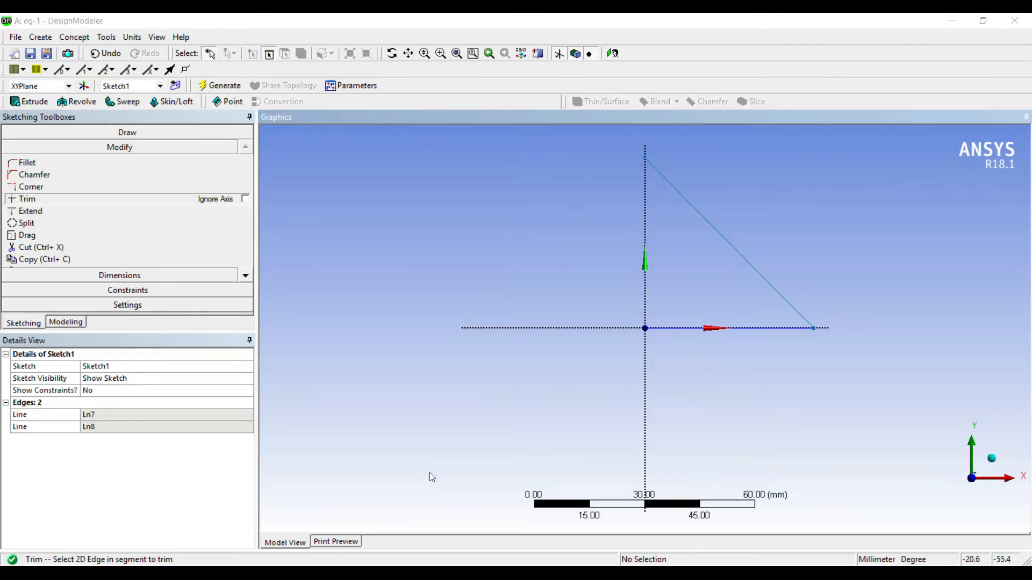
{"action": "left_click", "coordinate": [430, 574]}
{"action": "left_click", "coordinate": [392, 466]}
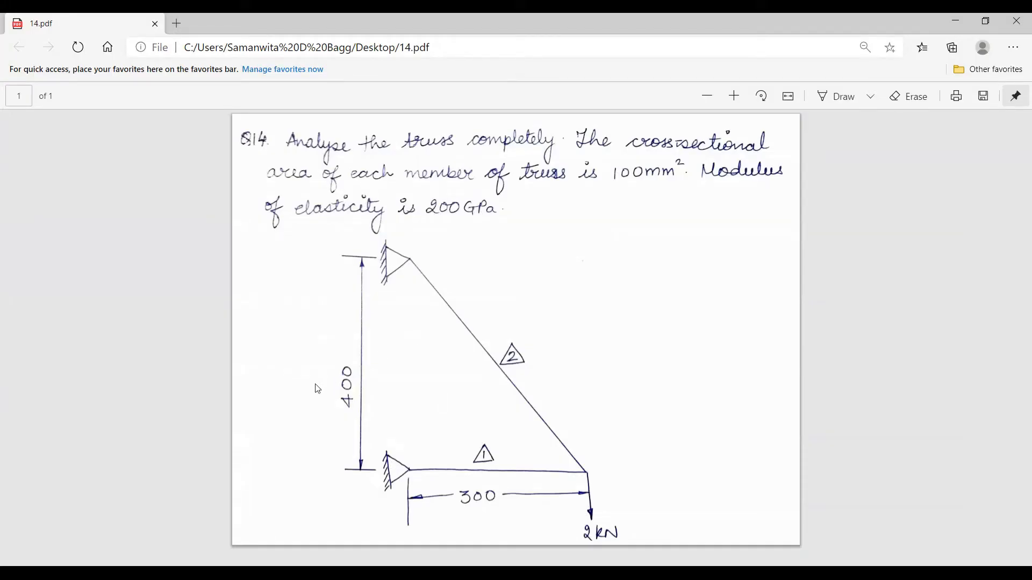
{"action": "key", "text": "alt+Tab"}
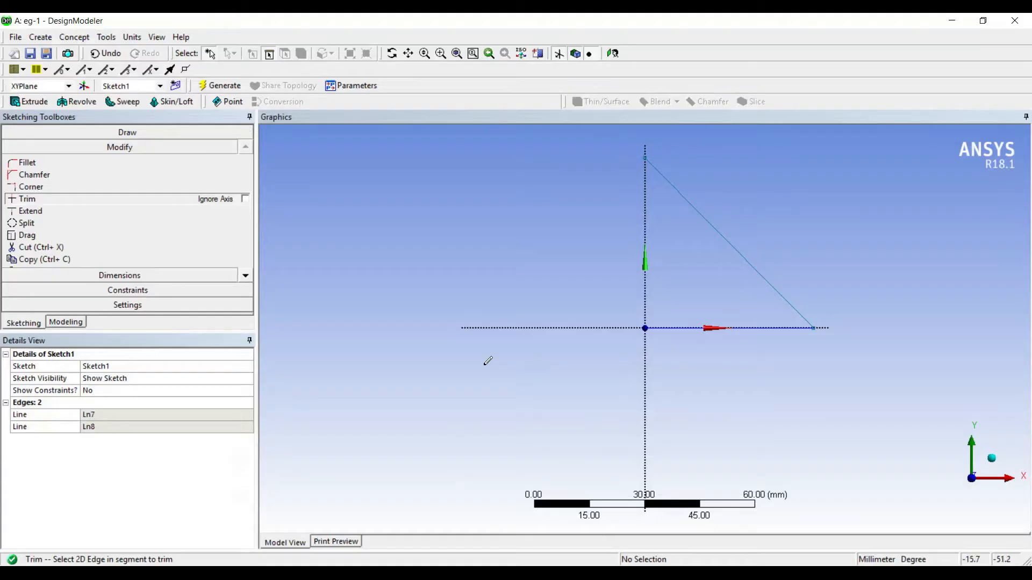
{"action": "left_click", "coordinate": [113, 275]}
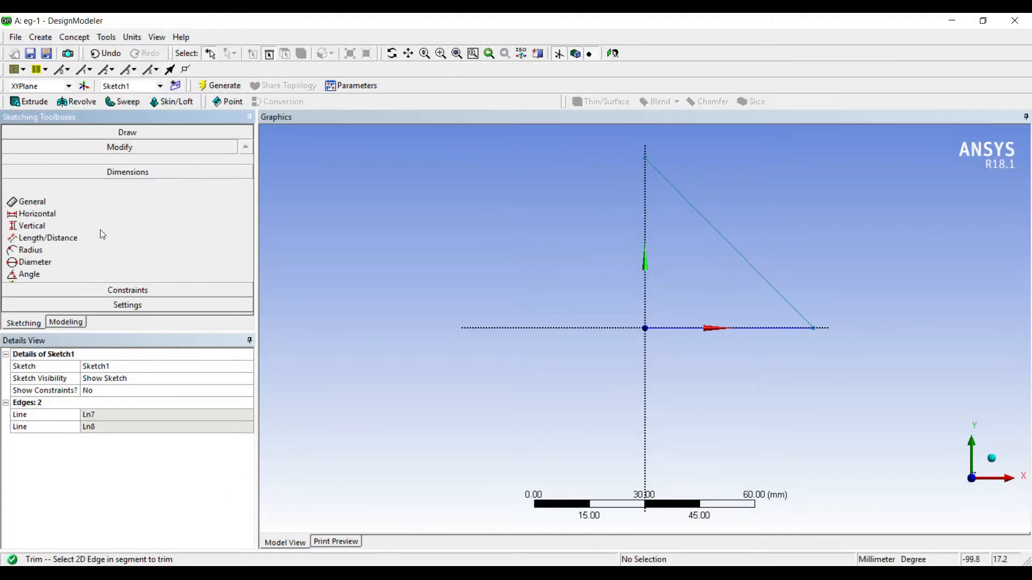
{"action": "left_click", "coordinate": [702, 328]}
{"action": "left_click", "coordinate": [569, 301]}
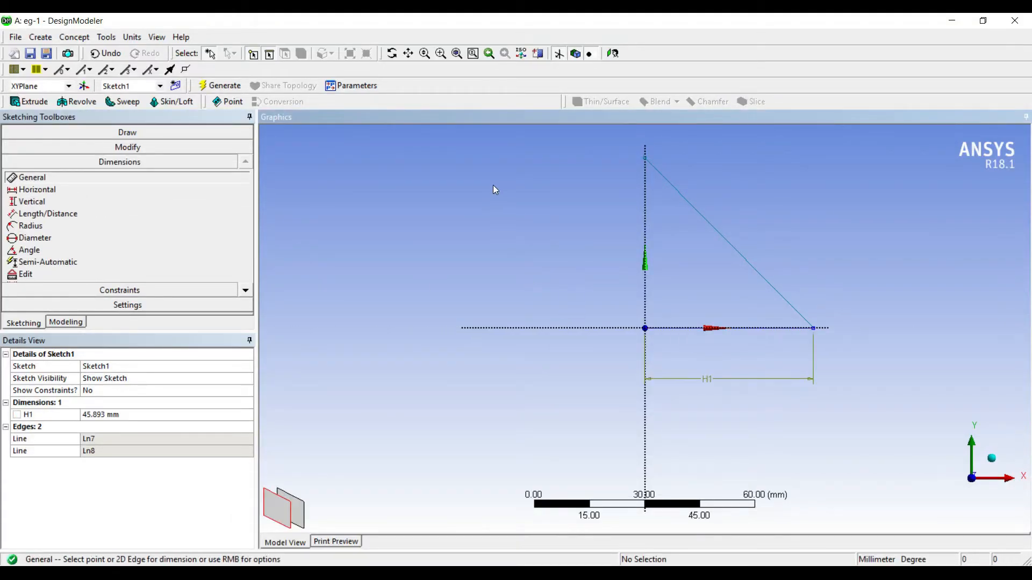
Add a vertical height dimension to the sketch, and set the horizontal dimension to 300 mm and the vertical one to 400 mm.
{"action": "left_click", "coordinate": [517, 266]}
{"action": "left_click", "coordinate": [430, 221]}
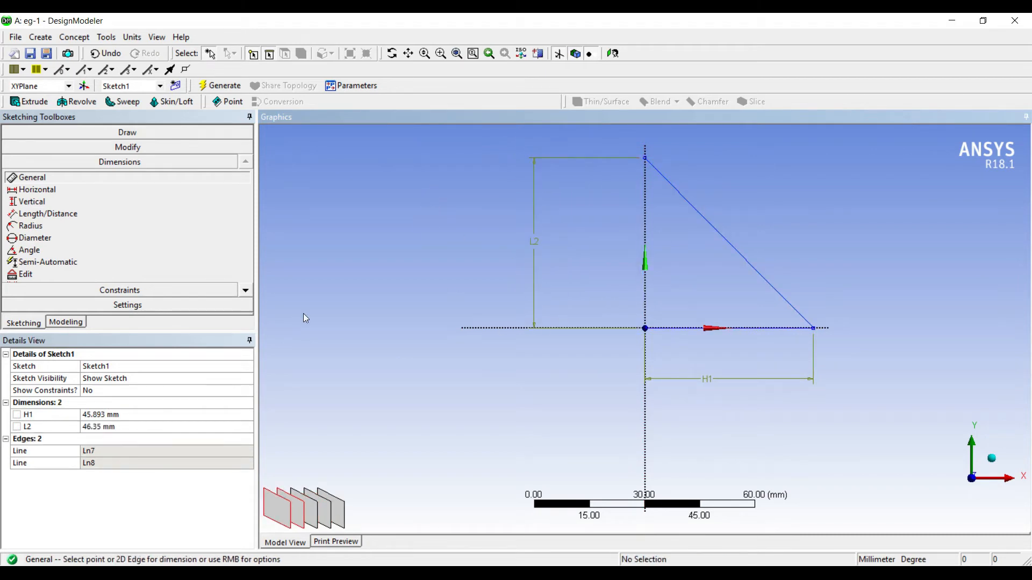
{"action": "left_click", "coordinate": [104, 414]}
{"action": "type", "text": "300"}
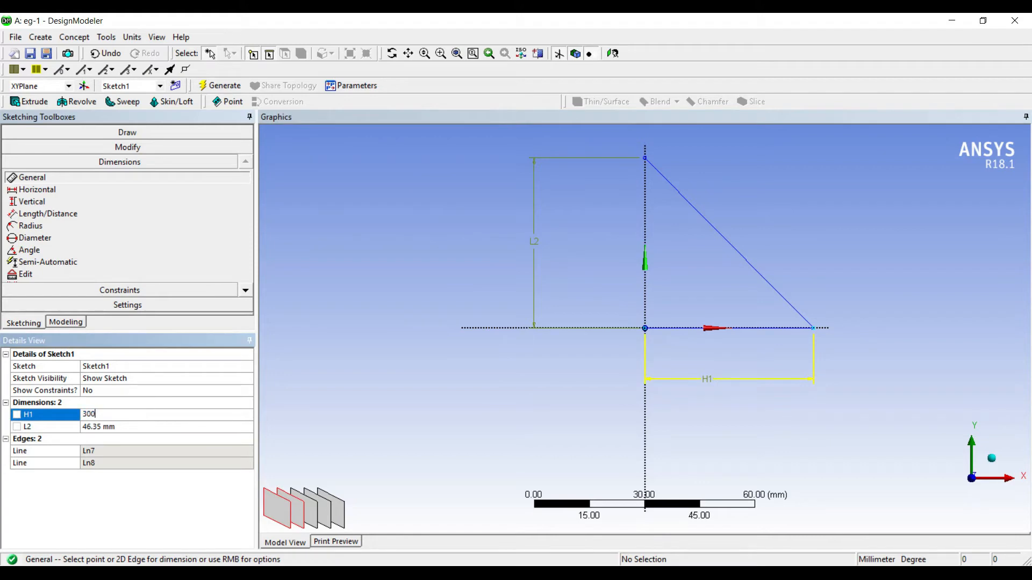
{"action": "key", "text": "Return"}
{"action": "left_click", "coordinate": [105, 426]}
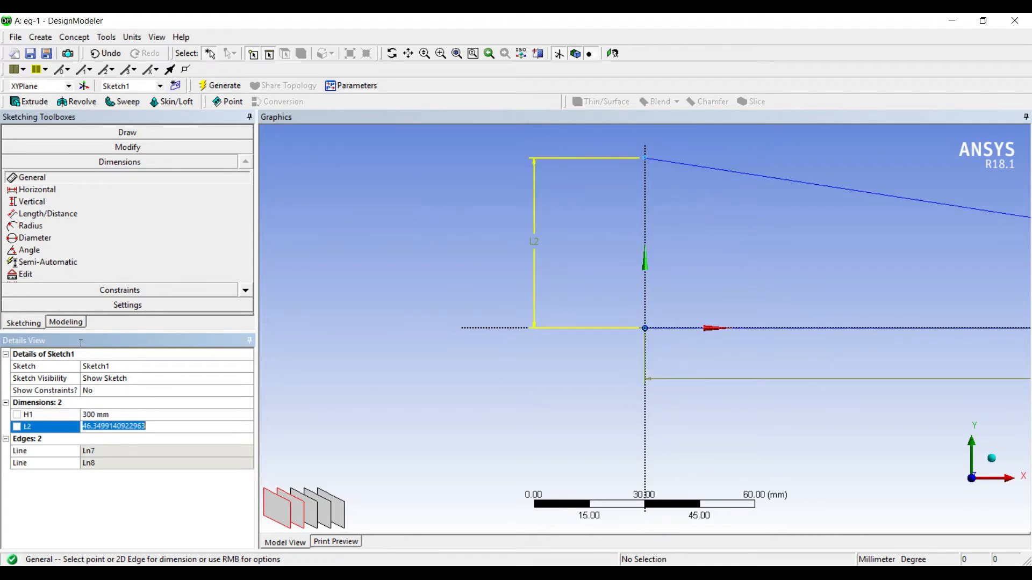
{"action": "type", "text": "400"}
{"action": "key", "text": "Return"}
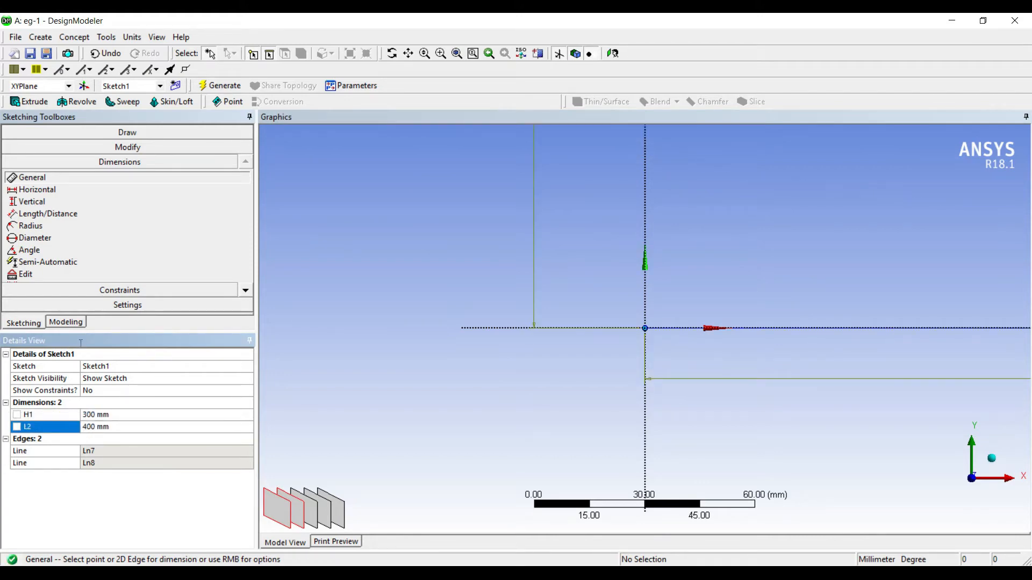
{"action": "left_click", "coordinate": [612, 53]}
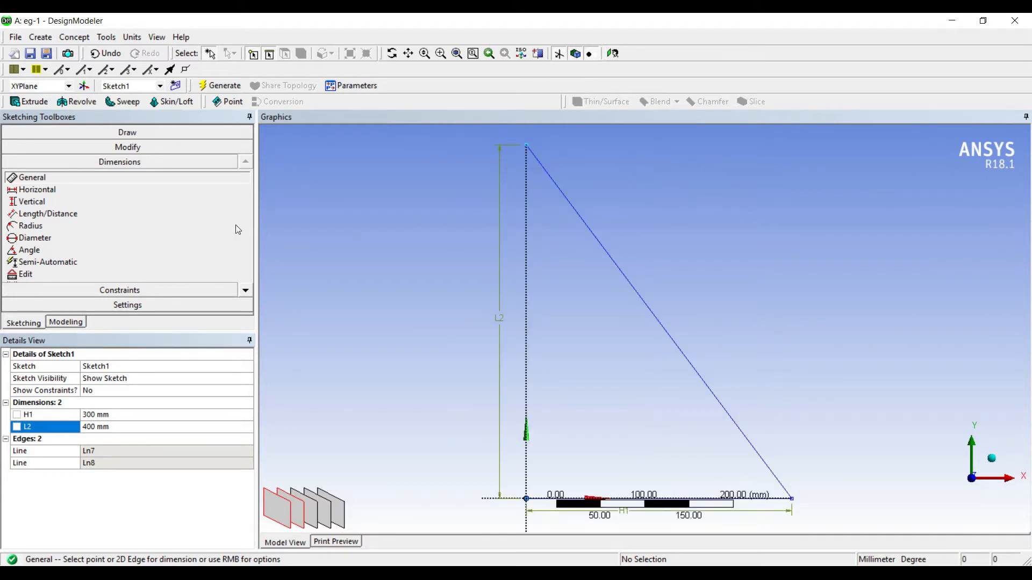
Generate a line body from Sketch1 on the XY plane with Lines From Sketches, using Add Material.
{"action": "left_click", "coordinate": [74, 37]}
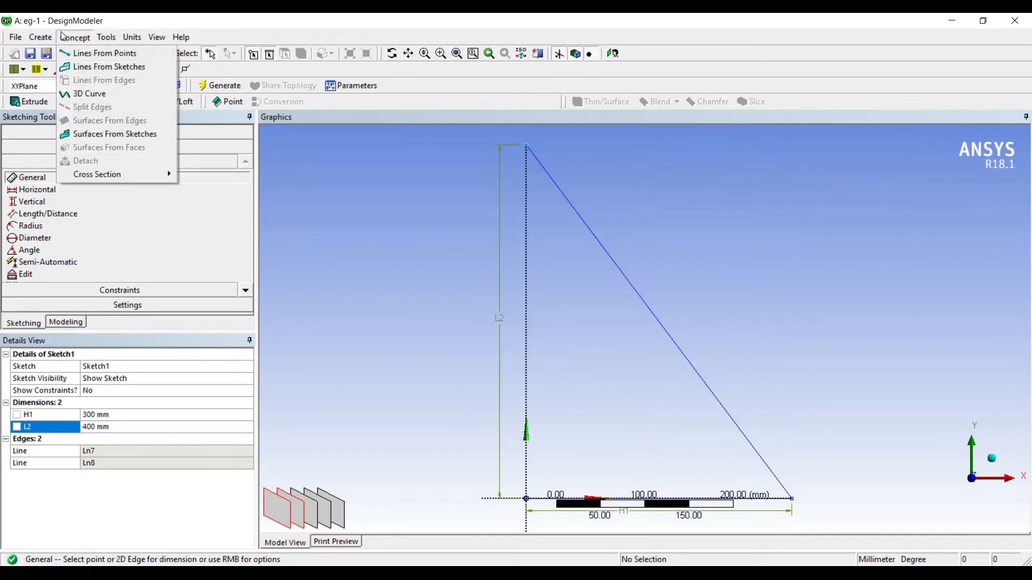
{"action": "left_click", "coordinate": [72, 66]}
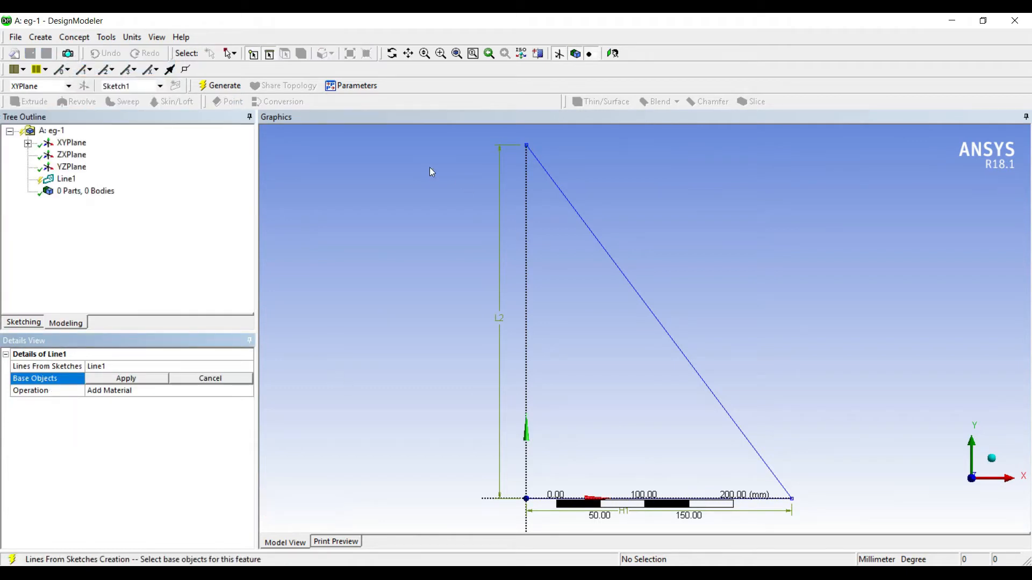
{"action": "left_click", "coordinate": [28, 143]}
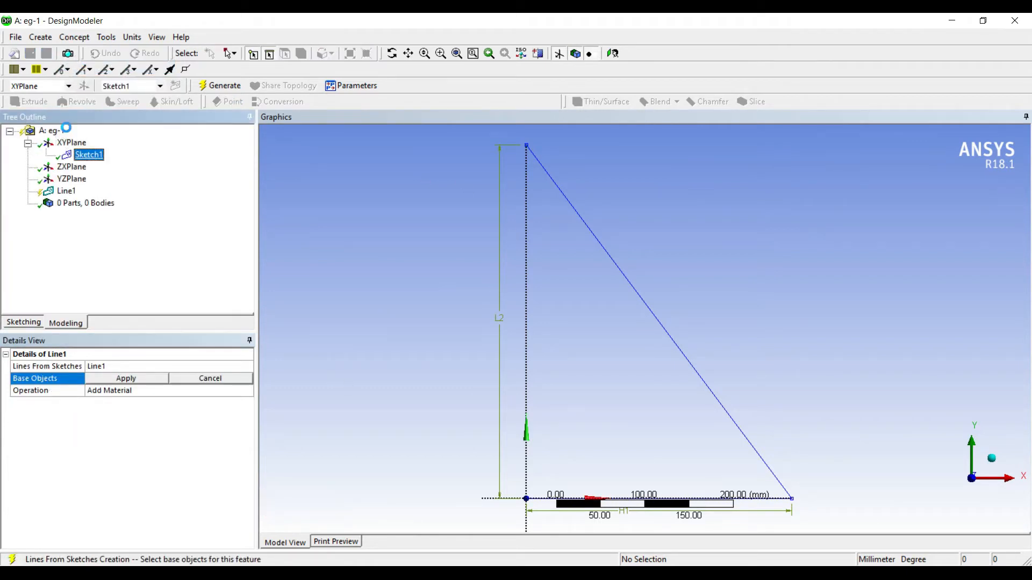
{"action": "left_click", "coordinate": [125, 378]}
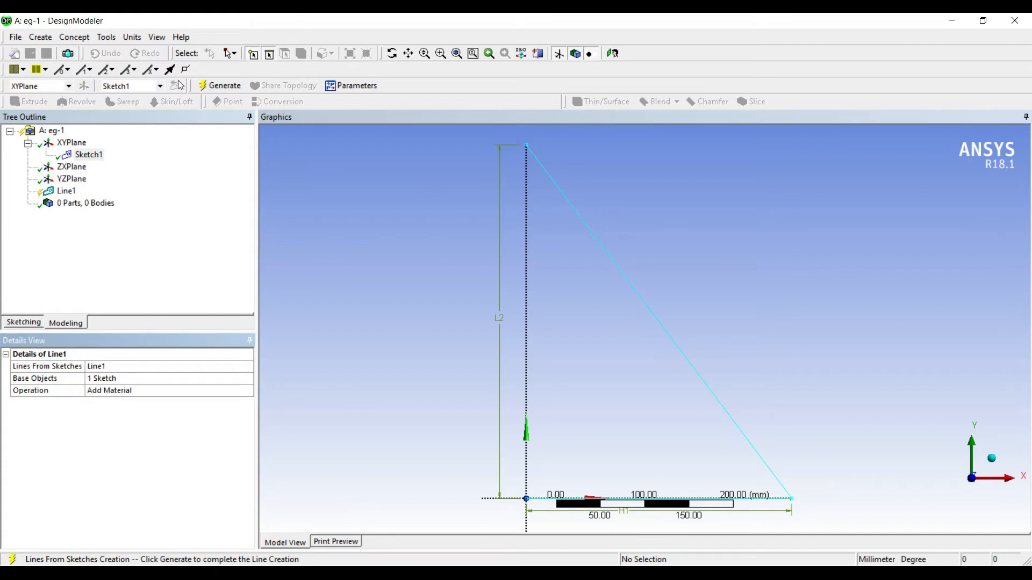
{"action": "left_click", "coordinate": [219, 85]}
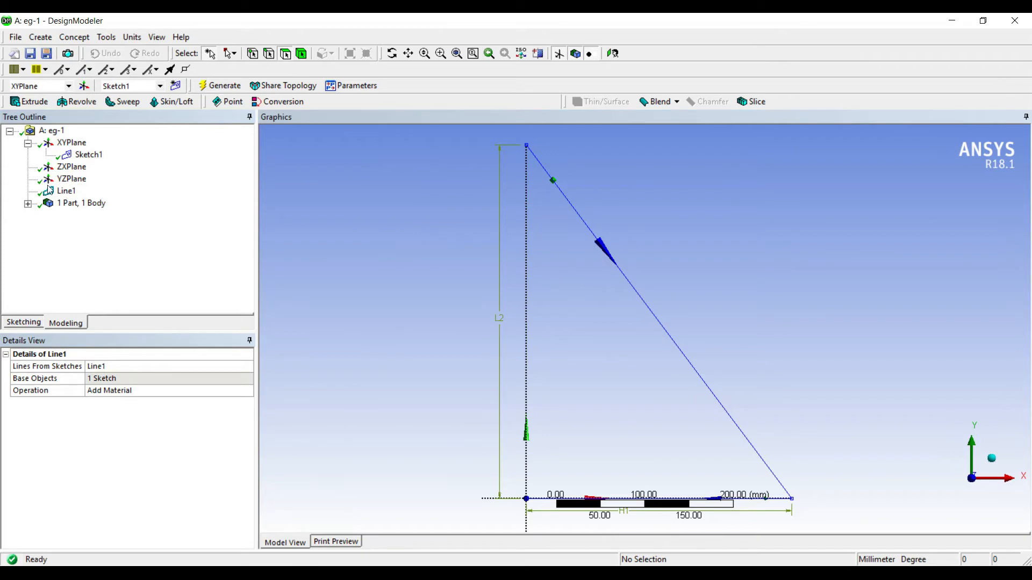
Create a rectangular cross section of 10 mm by 10 mm and check it against the member area in the truss drawing.
{"action": "left_click", "coordinate": [66, 38]}
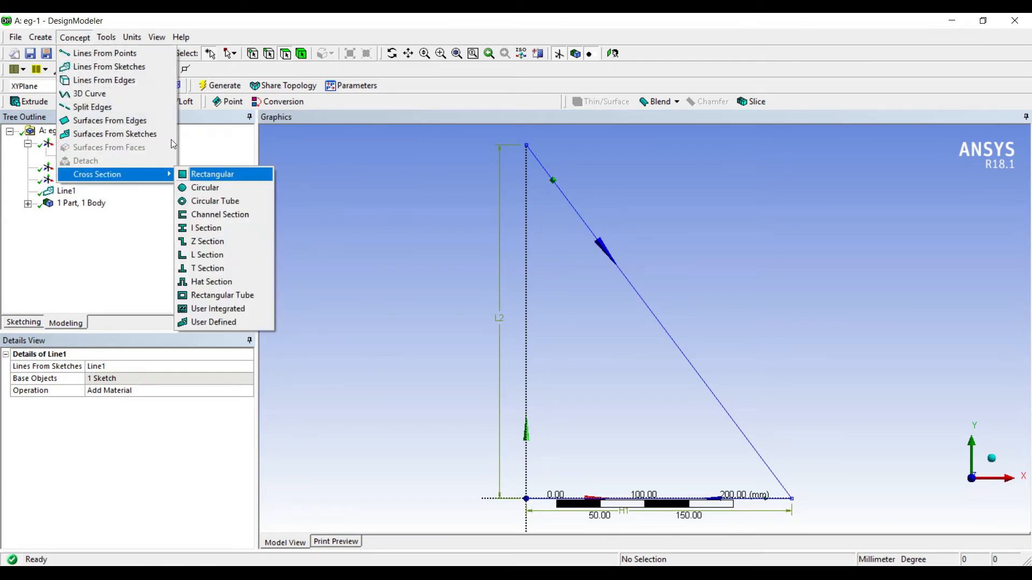
{"action": "left_click", "coordinate": [212, 174]}
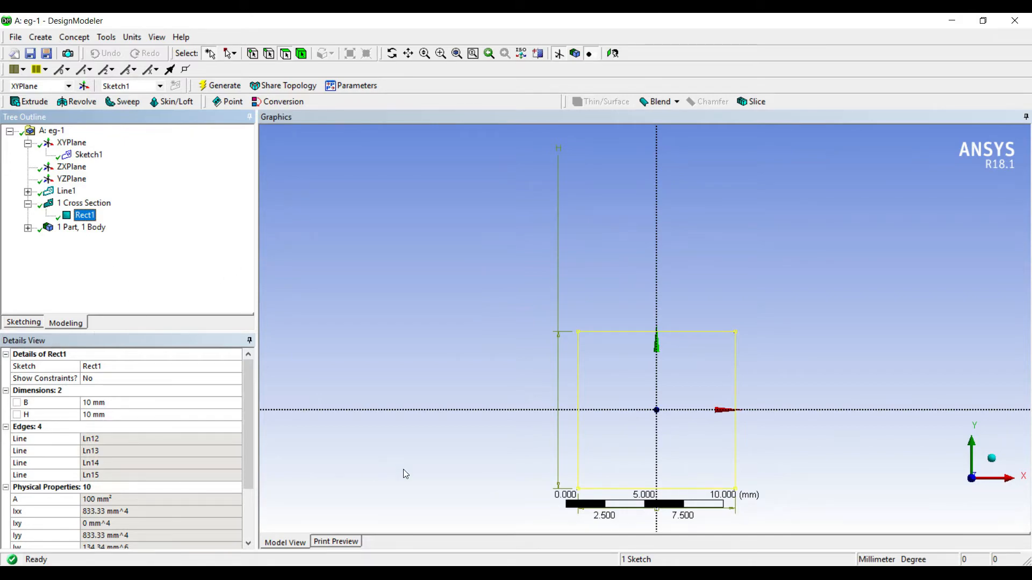
{"action": "key", "text": "alt+Tab"}
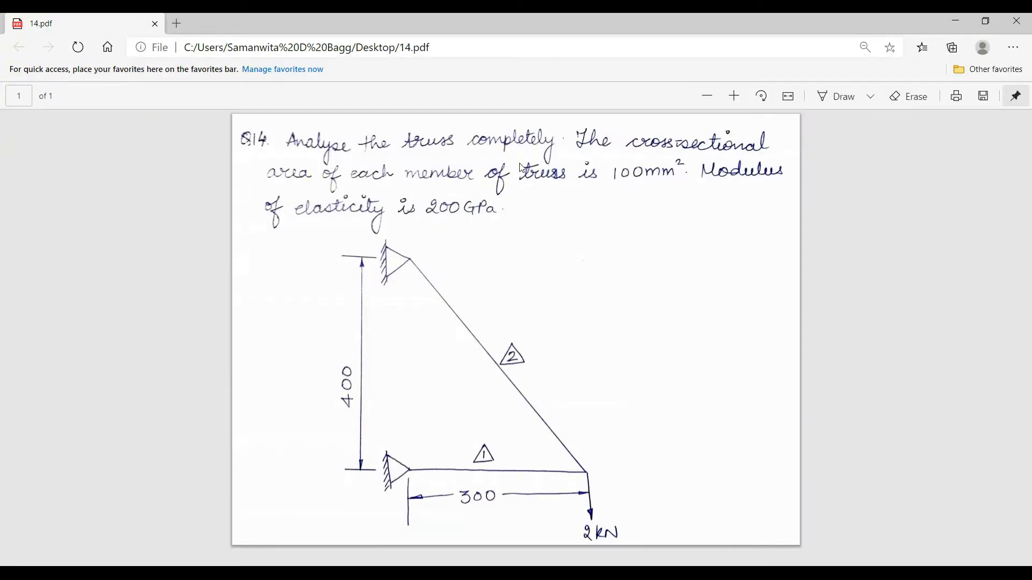
{"action": "key", "text": "alt+Tab"}
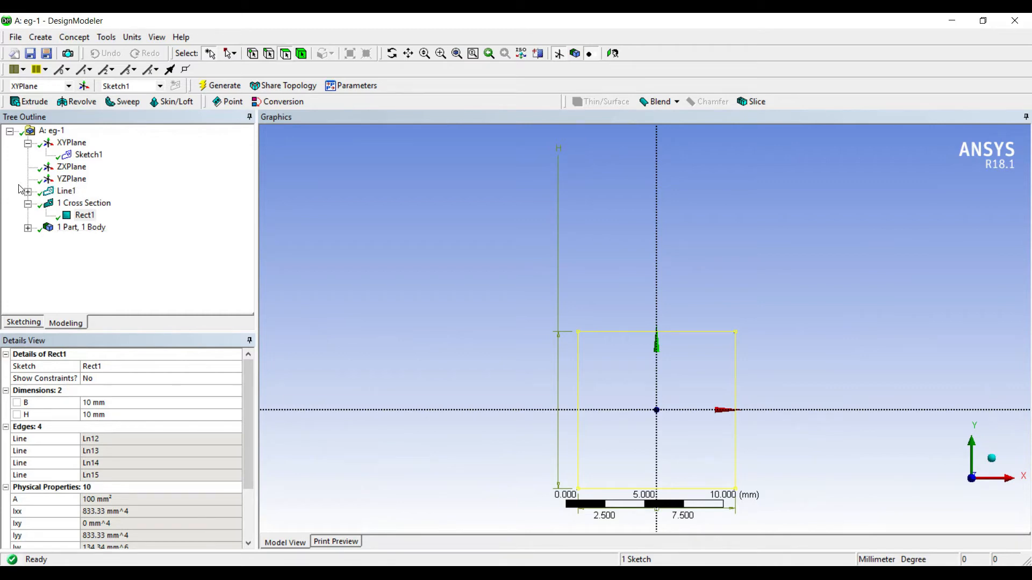
Assign the Rect1 cross section to the line body.
{"action": "left_click", "coordinate": [28, 228]}
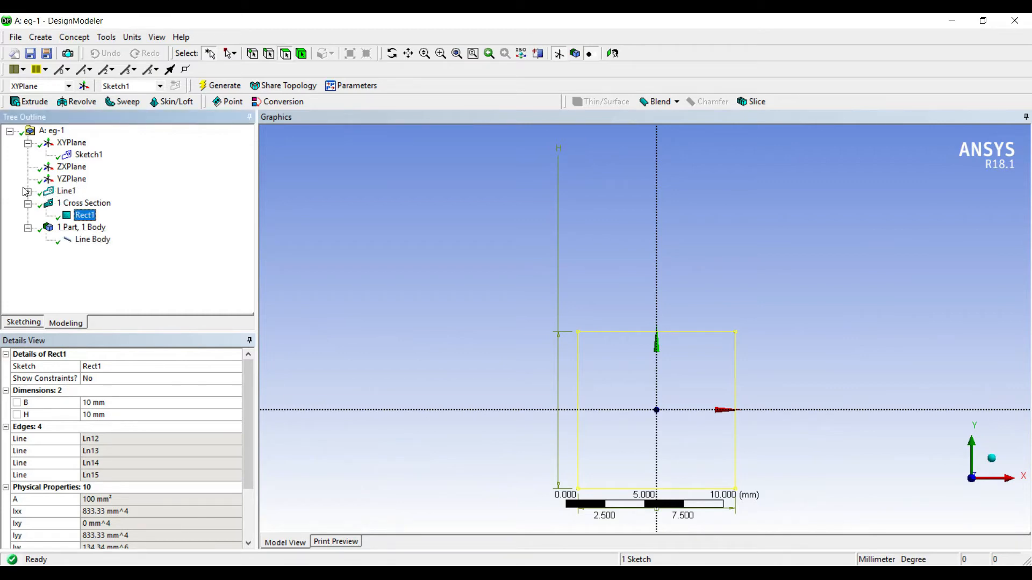
{"action": "left_click", "coordinate": [87, 239]}
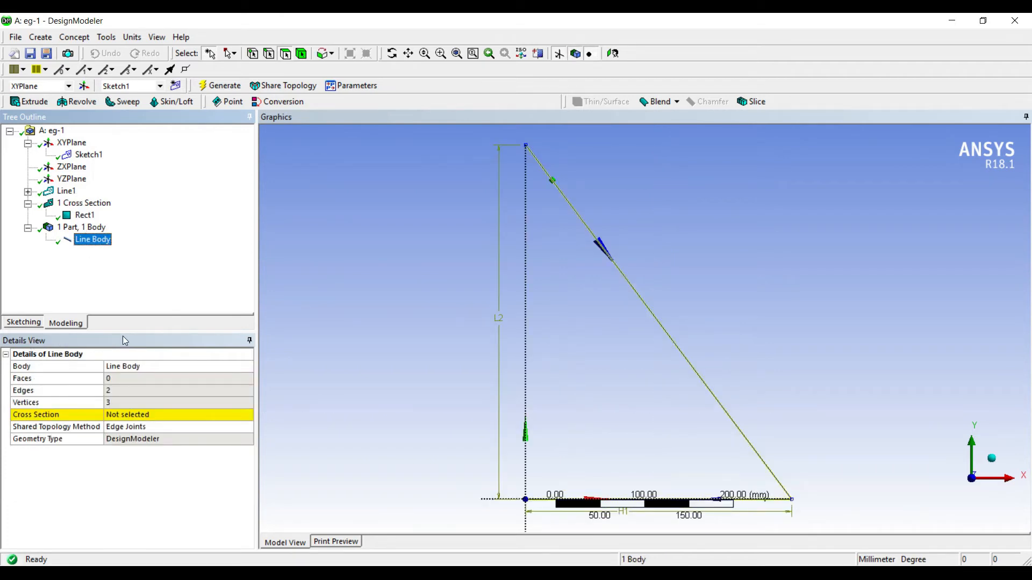
{"action": "left_click", "coordinate": [189, 339]}
{"action": "left_click", "coordinate": [248, 414]}
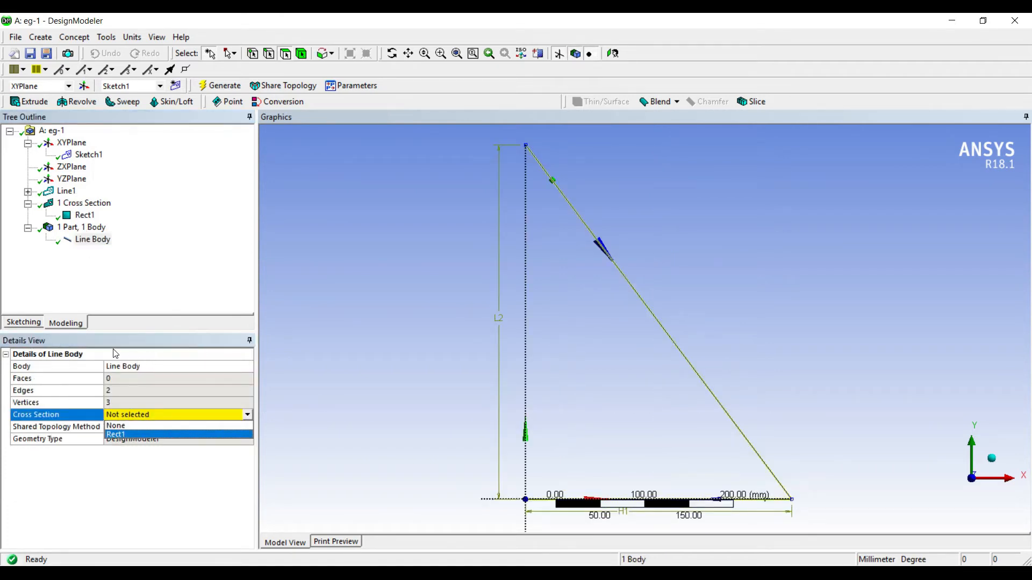
{"action": "left_click", "coordinate": [138, 434]}
{"action": "left_click", "coordinate": [299, 273]}
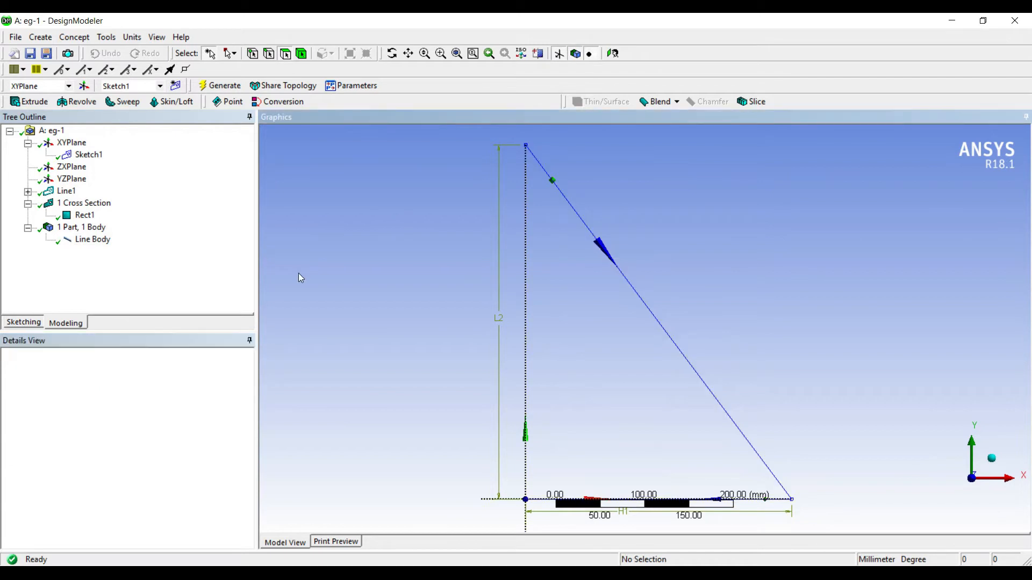
{"action": "scroll", "coordinate": [618, 258], "scroll_direction": "down", "scroll_amount": 2}
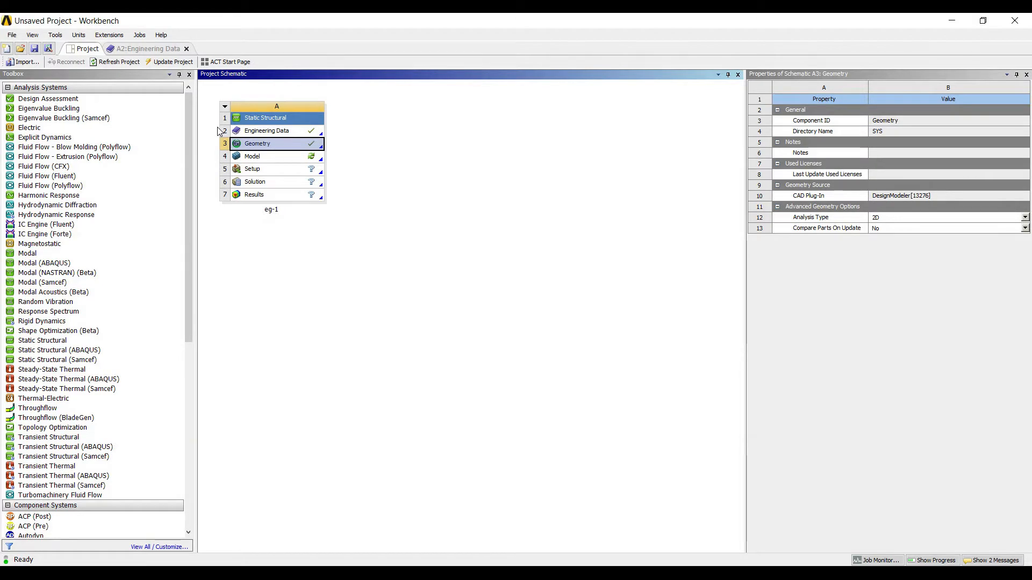
Open the eg-1 model in Mechanical and assign the material steel to the line body.
{"action": "double_click", "coordinate": [252, 156]}
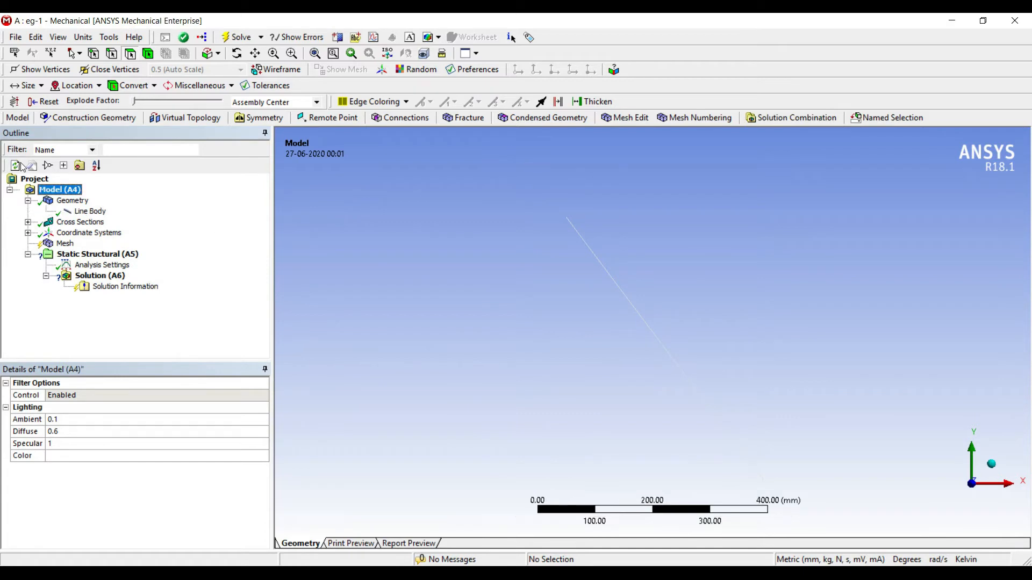
{"action": "left_click", "coordinate": [90, 212]}
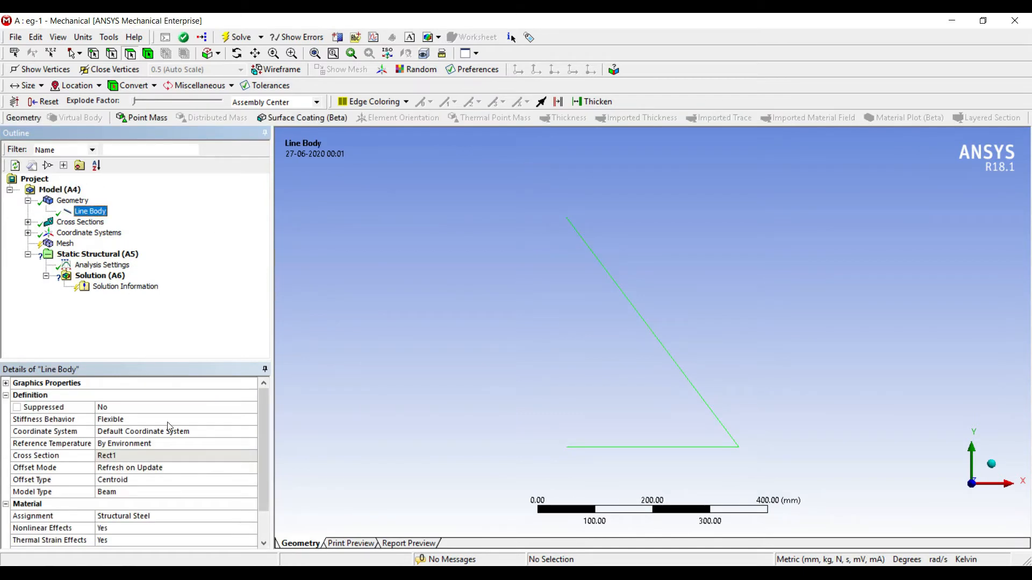
{"action": "left_click", "coordinate": [209, 517]}
{"action": "left_click", "coordinate": [251, 517]}
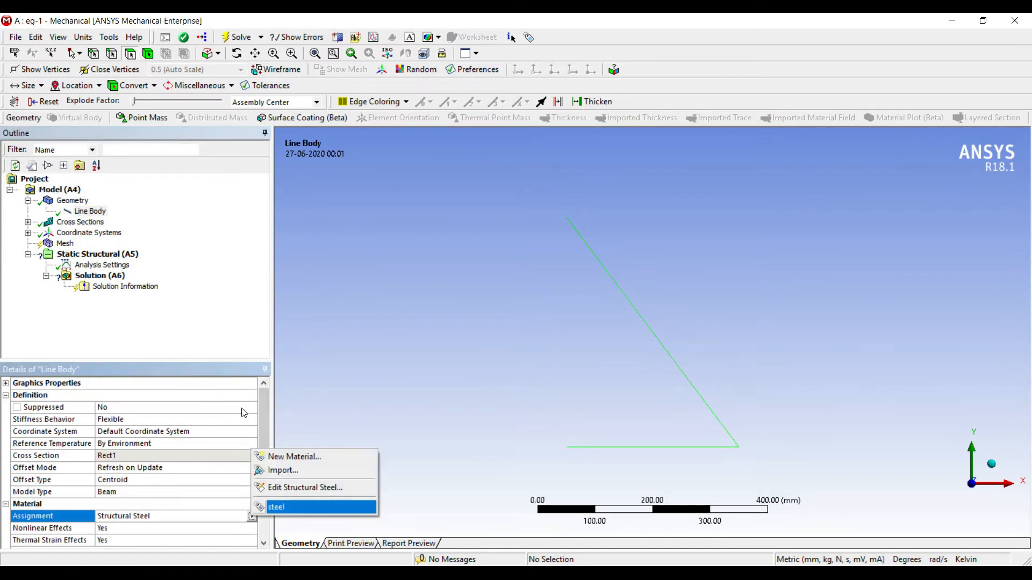
{"action": "left_click", "coordinate": [301, 507]}
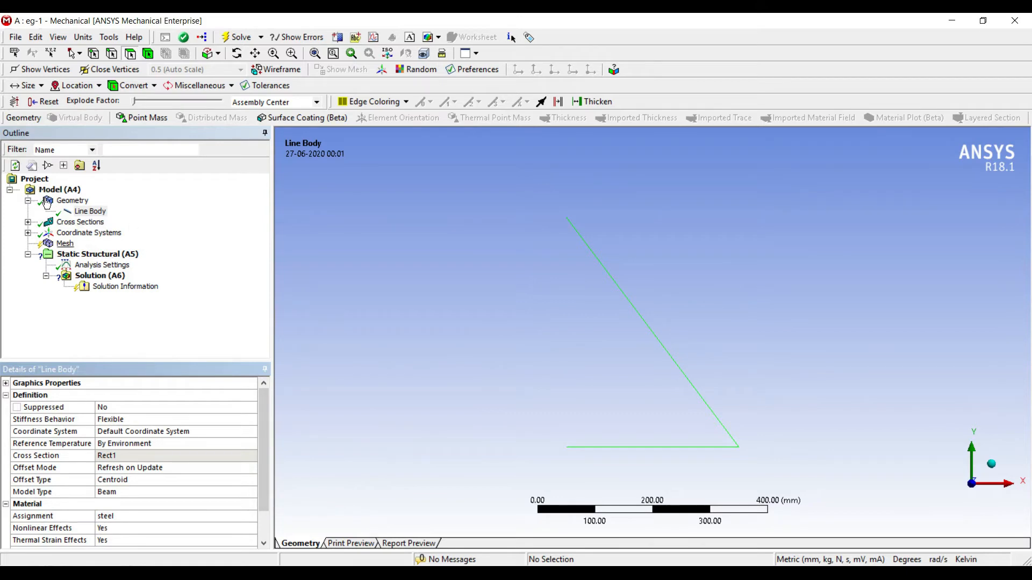
Set the mesh's relevance center to Fine, generate the mesh and inspect it on the two truss members.
{"action": "left_click", "coordinate": [64, 243]}
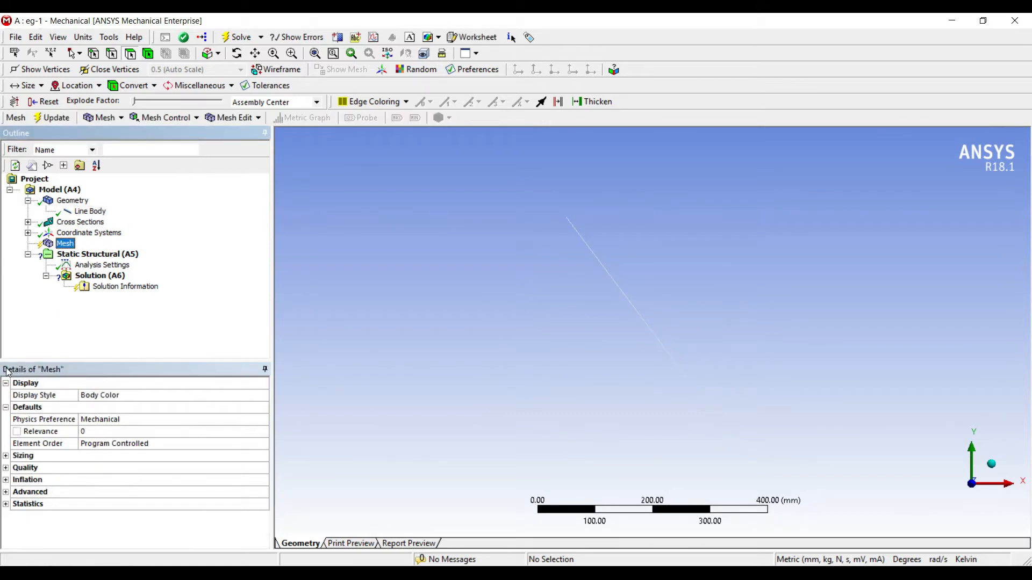
{"action": "left_click", "coordinate": [6, 456]}
{"action": "left_click", "coordinate": [136, 480]}
{"action": "left_click", "coordinate": [251, 480]}
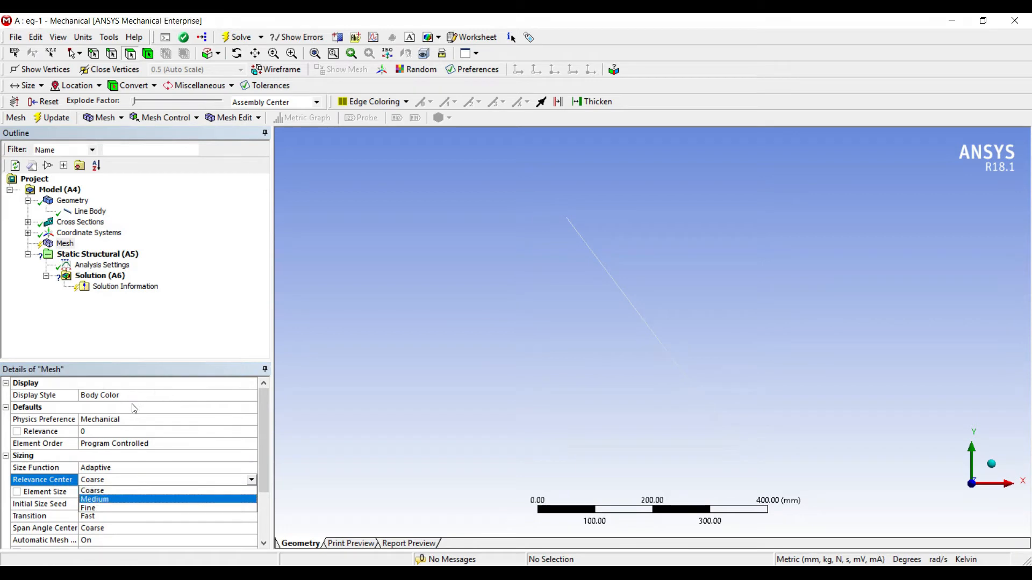
{"action": "left_click", "coordinate": [134, 508]}
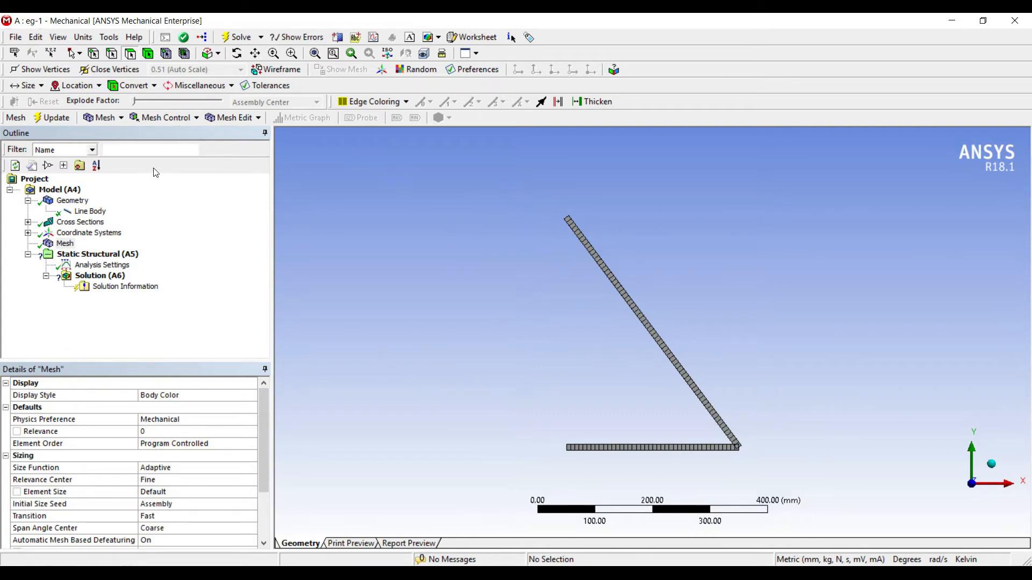
{"action": "left_click", "coordinate": [90, 211]}
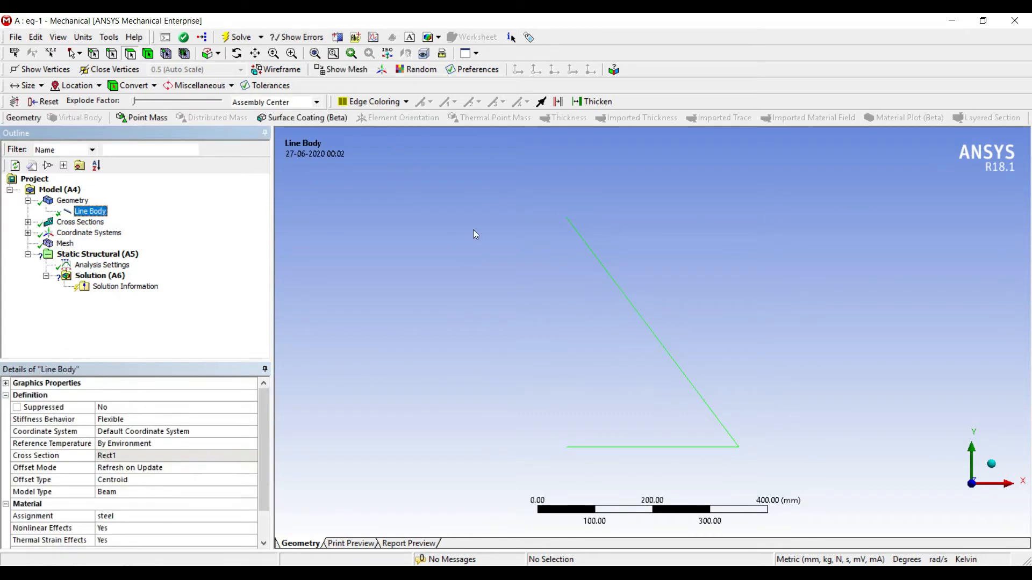
{"action": "left_click", "coordinate": [65, 244]}
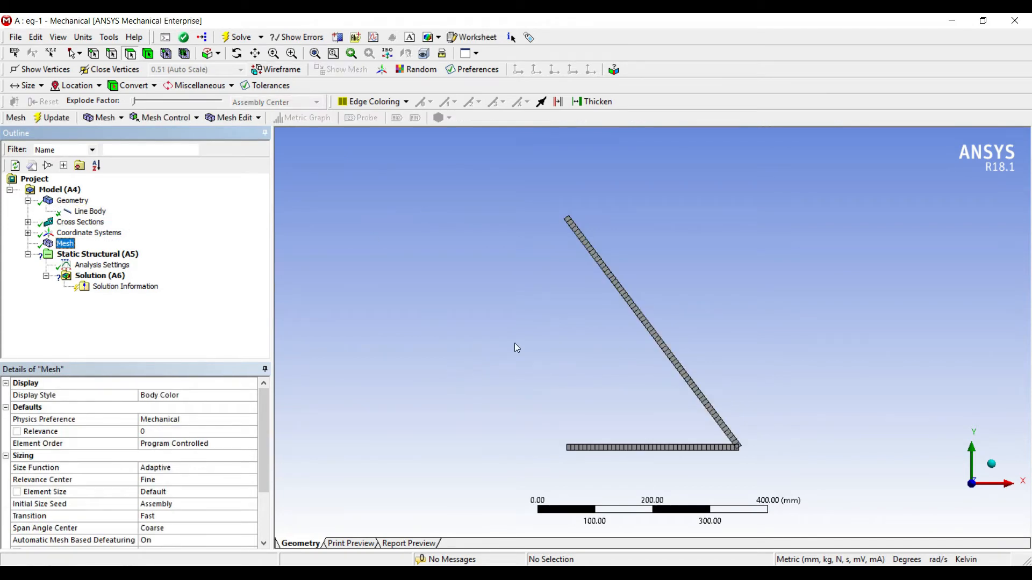
{"action": "left_click", "coordinate": [562, 324]}
{"action": "mouse_move", "coordinate": [562, 323]}
{"action": "left_mouse_down"}
{"action": "mouse_move", "coordinate": [601, 299]}
{"action": "mouse_move", "coordinate": [556, 330]}
{"action": "left_mouse_up"}
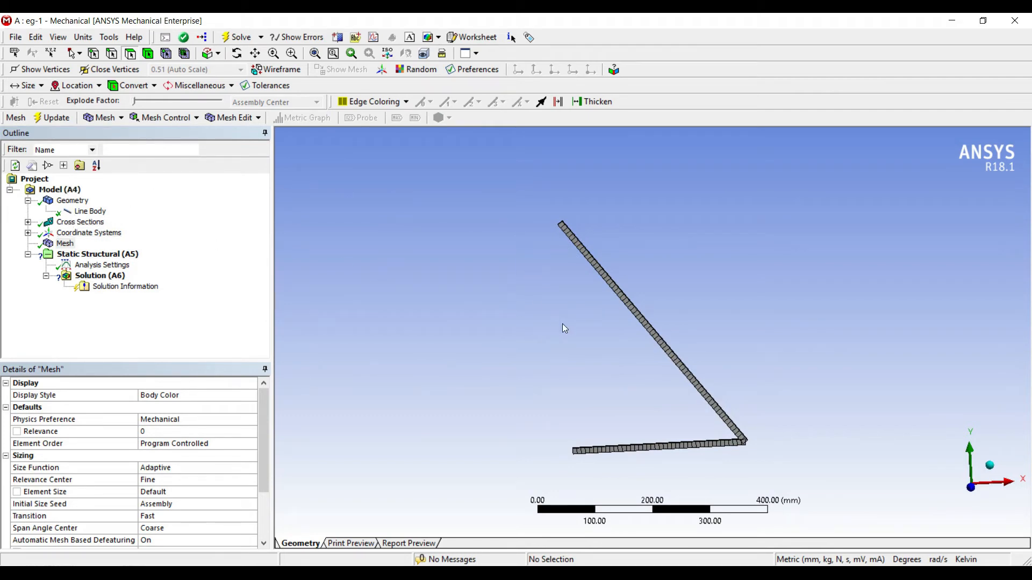
{"action": "scroll", "coordinate": [566, 364], "scroll_direction": "up", "scroll_amount": 3}
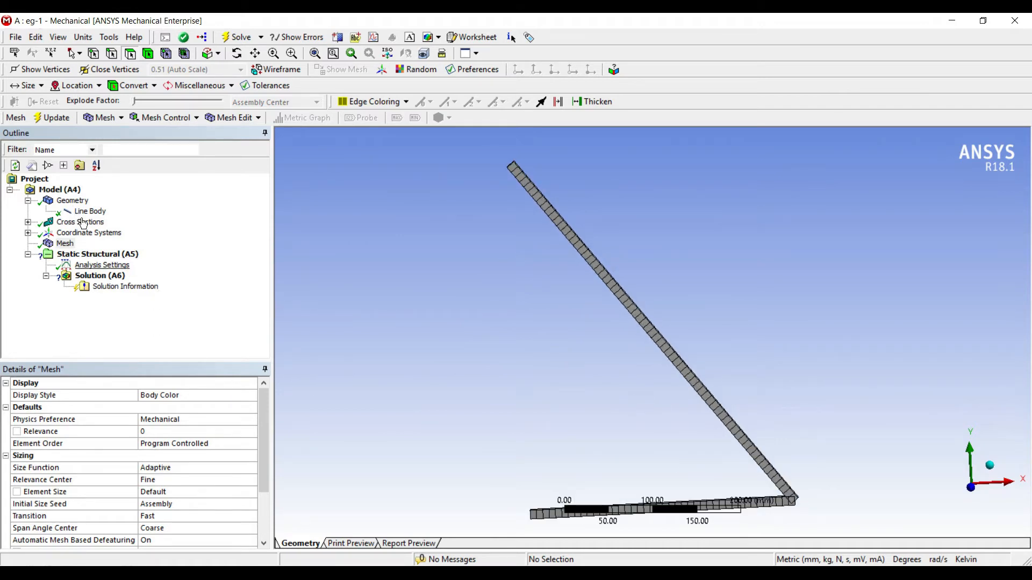
Insert a force on the vertex where the two truss members meet, at (300, 0, 0) mm.
{"action": "left_click", "coordinate": [102, 265]}
{"action": "scroll", "coordinate": [563, 293], "scroll_direction": "down", "scroll_amount": 2}
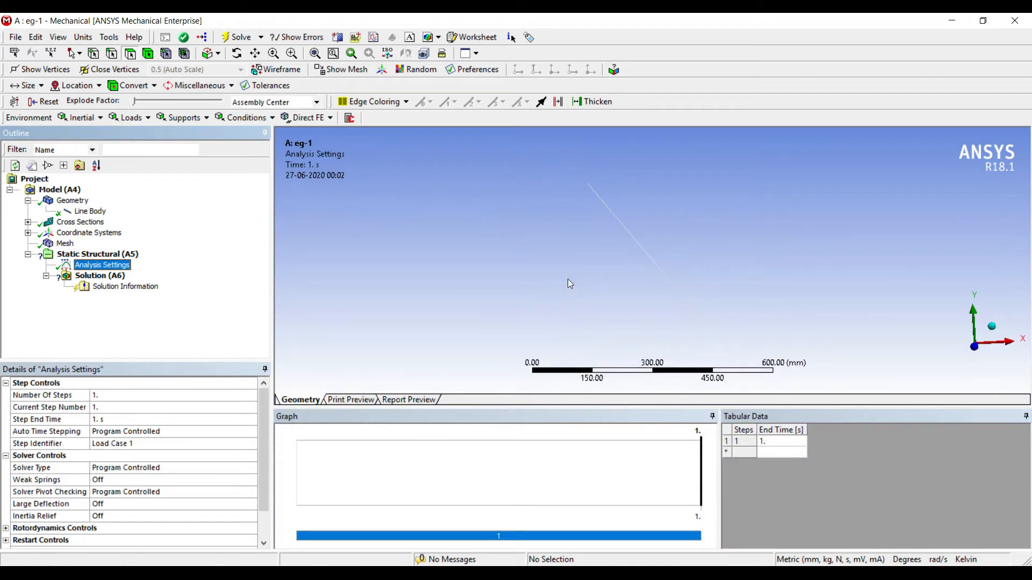
{"action": "left_click", "coordinate": [94, 53]}
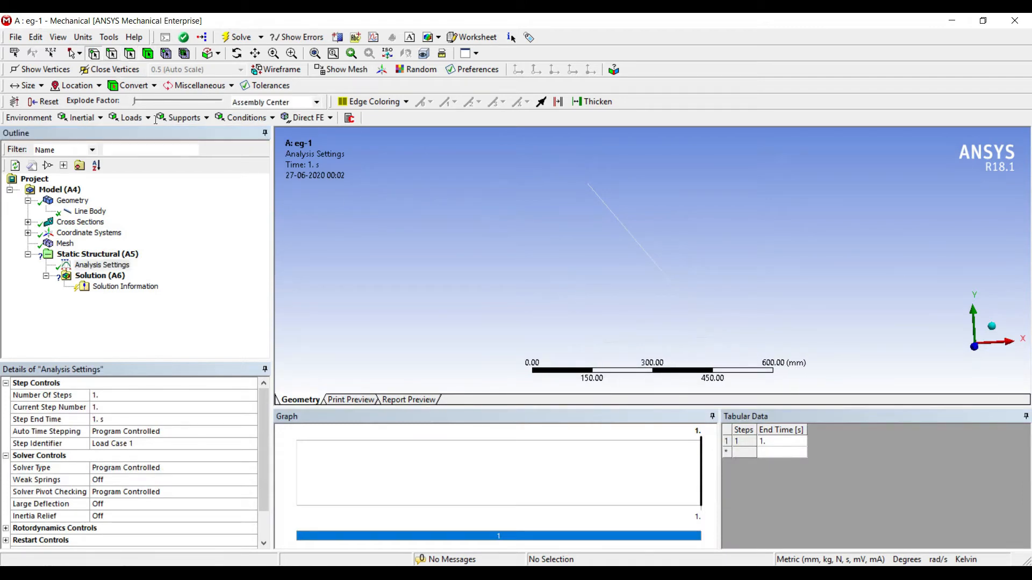
{"action": "left_click", "coordinate": [574, 271]}
{"action": "right_click", "coordinate": [578, 274]}
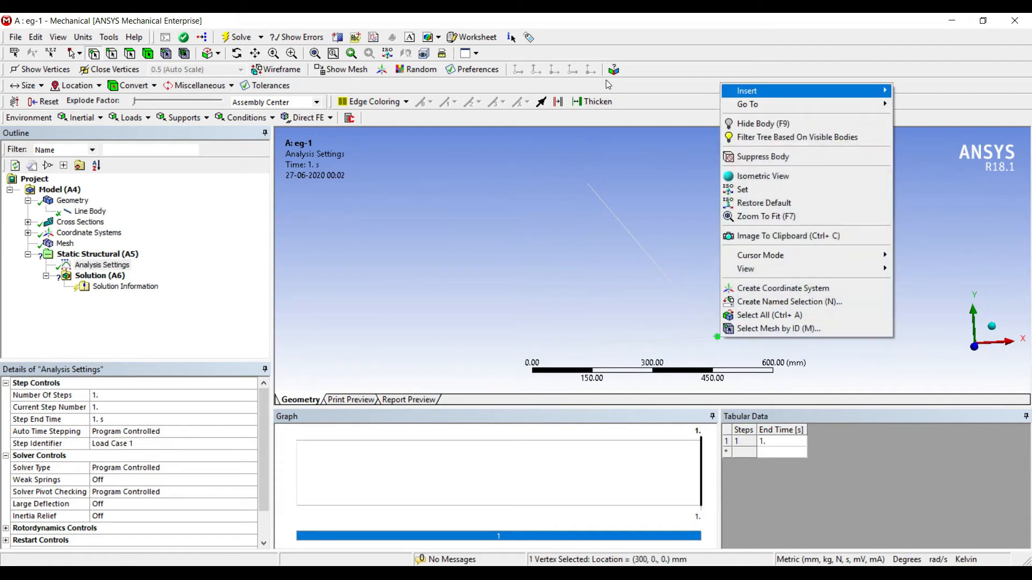
{"action": "left_click", "coordinate": [935, 150]}
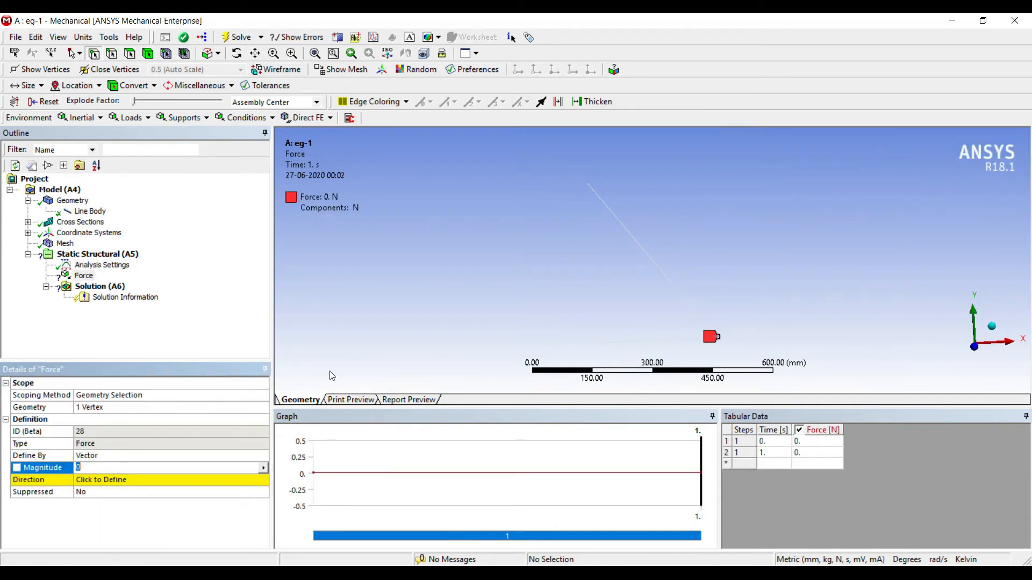
Define the force by components and set its Y component to -2000 N.
{"action": "key", "text": "shift+Tab"}
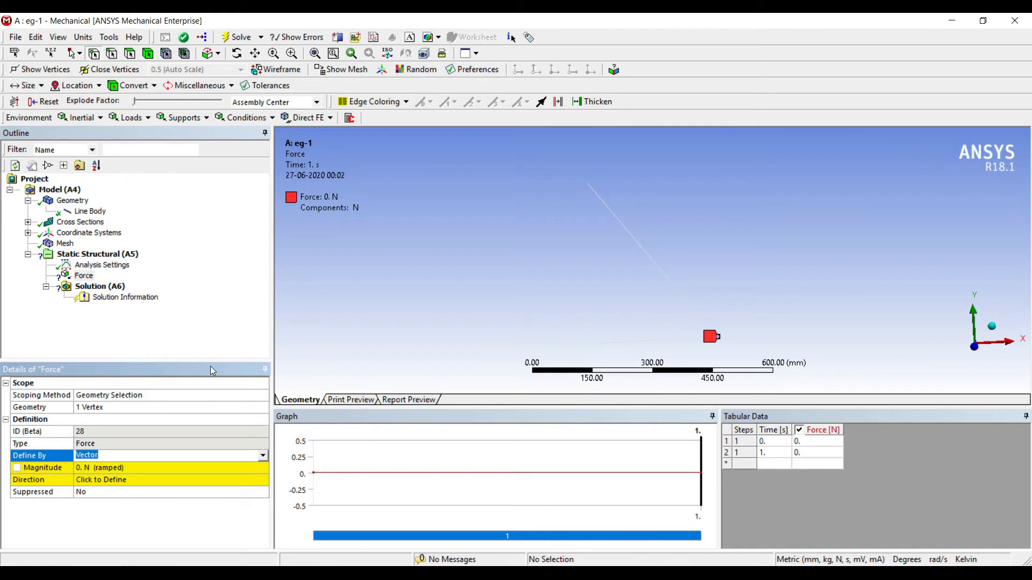
{"action": "key", "text": "alt+Down"}
{"action": "key", "text": "Down"}
{"action": "key", "text": "Return"}
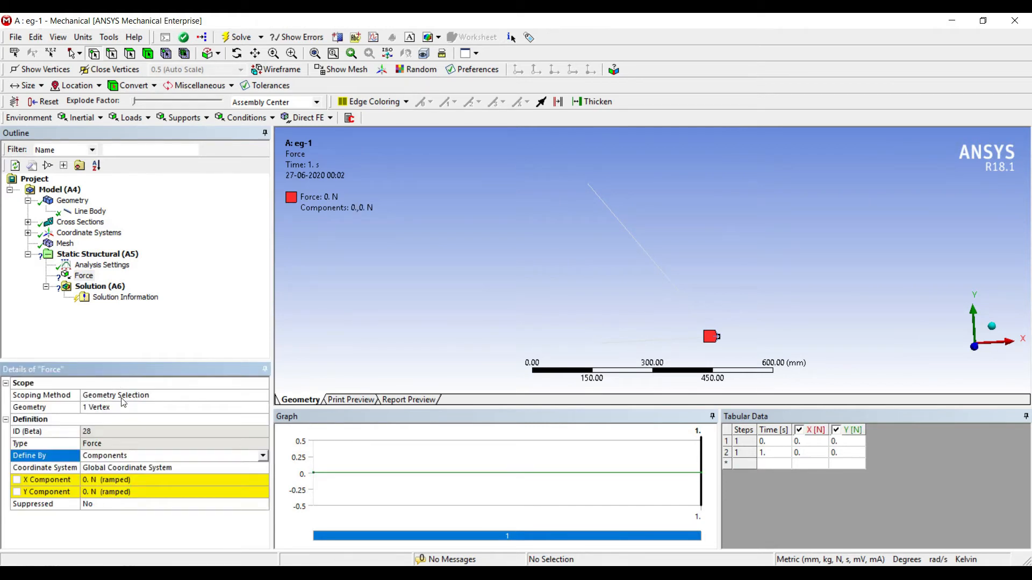
{"action": "key", "text": "Tab"}
{"action": "key", "text": "Tab"}
{"action": "key", "text": "Tab"}
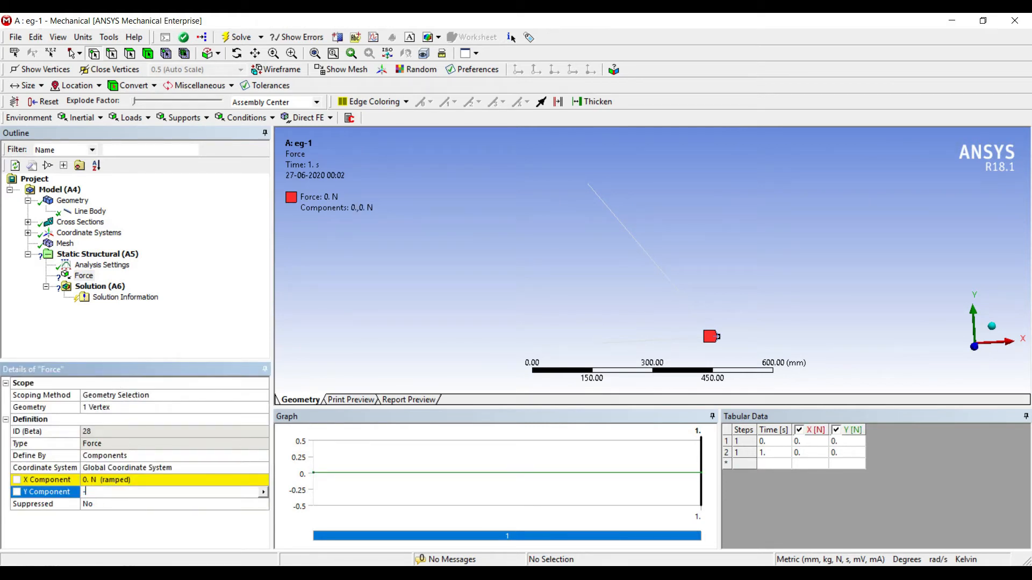
{"action": "type", "text": "-2000"}
{"action": "key", "text": "Return"}
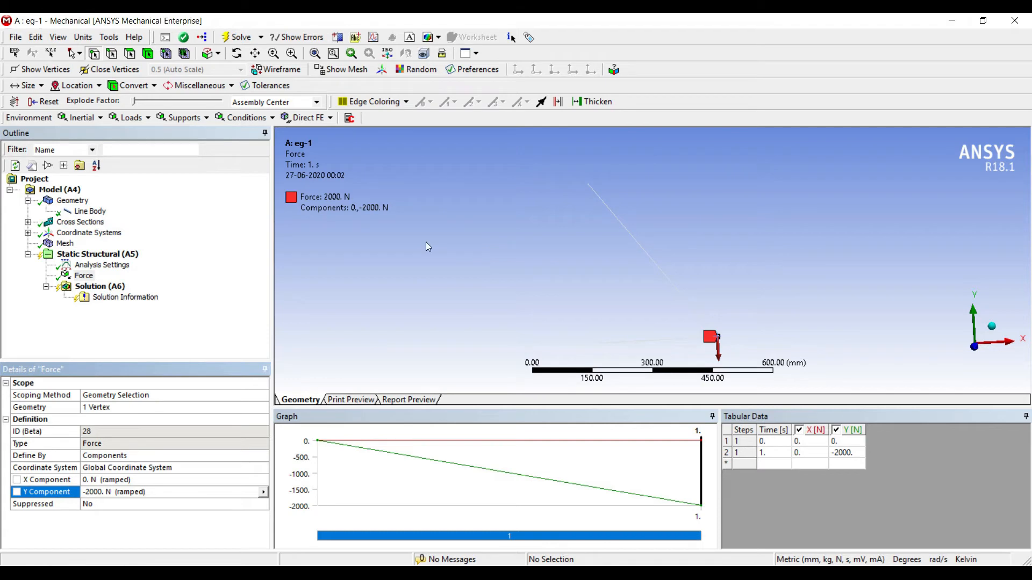
Add separate fixed supports at the truss's upper vertex (0, 400, 0) mm and at its origin vertex (0, 0, 0) mm.
{"action": "left_click", "coordinate": [588, 184]}
{"action": "right_click", "coordinate": [592, 183]}
{"action": "mouse_move", "coordinate": [626, 191]}
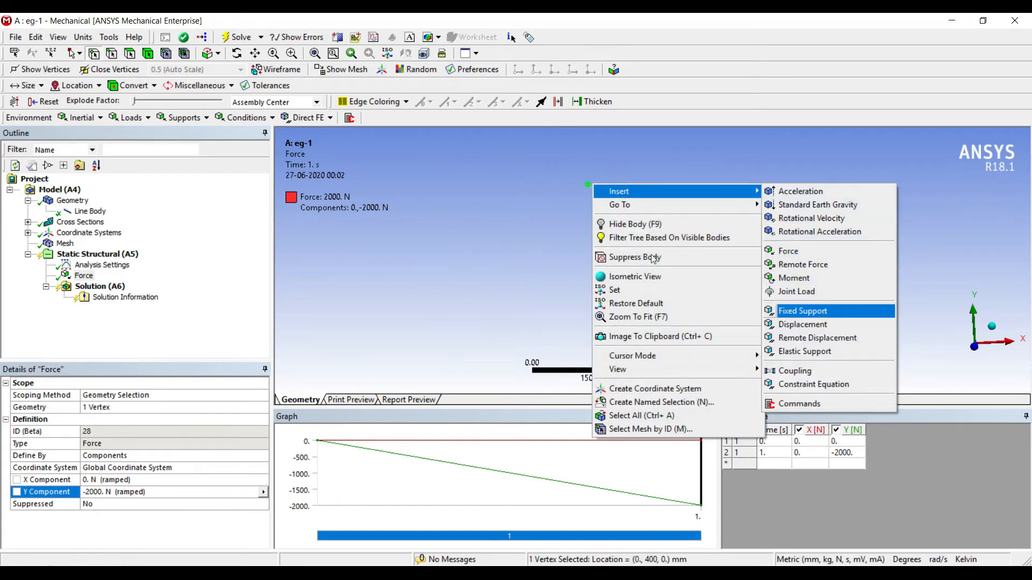
{"action": "left_click", "coordinate": [802, 311]}
{"action": "left_click", "coordinate": [597, 342]}
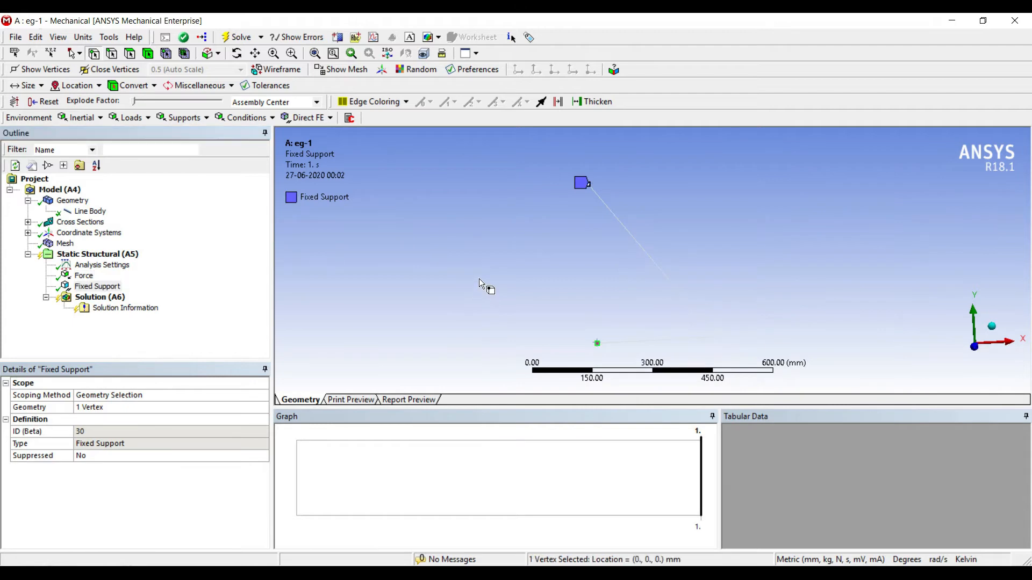
{"action": "right_click", "coordinate": [597, 345]}
{"action": "mouse_move", "coordinate": [626, 98]}
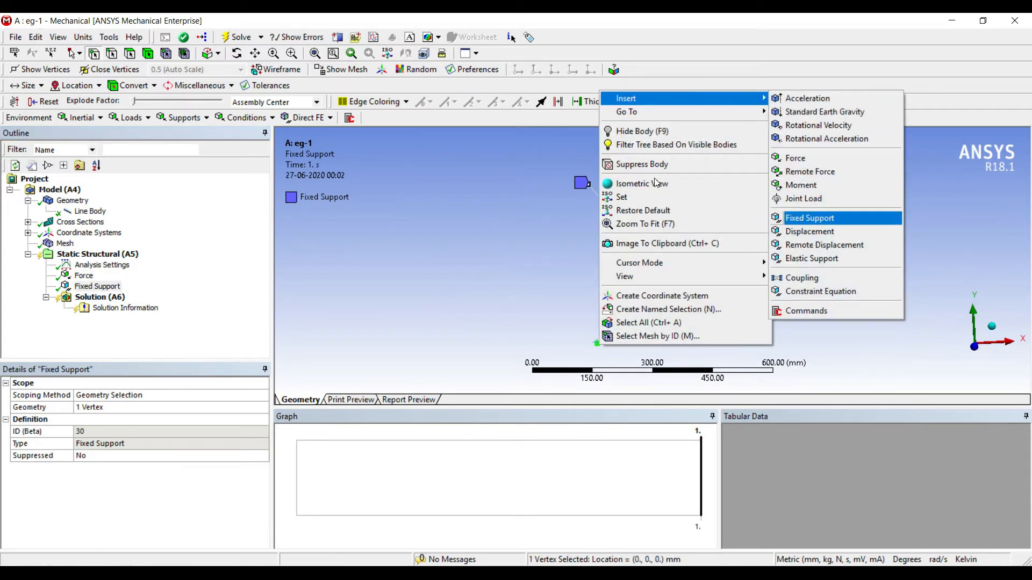
{"action": "left_click", "coordinate": [809, 218]}
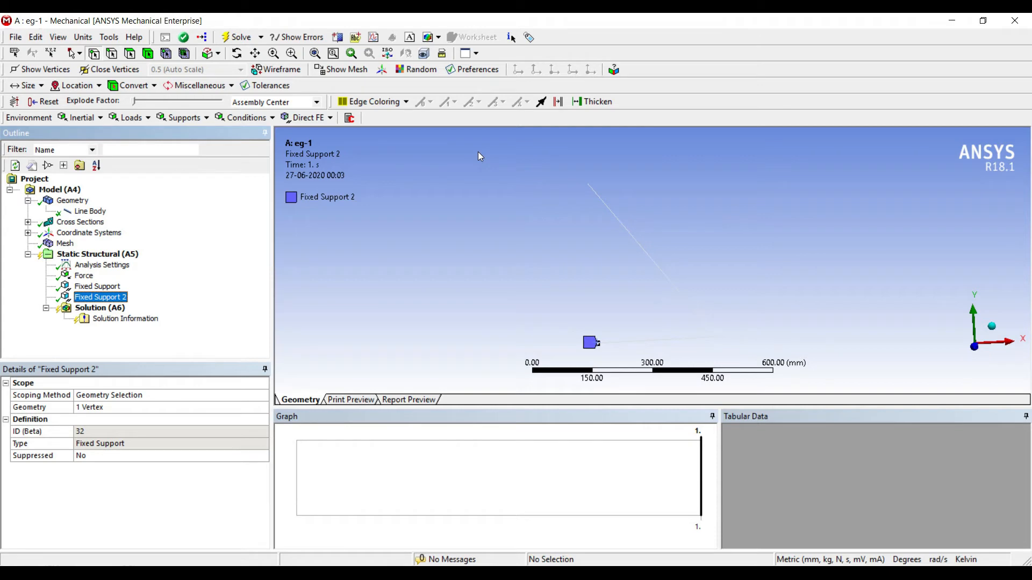
Add a directional deformation result along the X axis to the solution.
{"action": "left_click", "coordinate": [123, 310]}
{"action": "right_click", "coordinate": [108, 307]}
{"action": "mouse_move", "coordinate": [118, 314]}
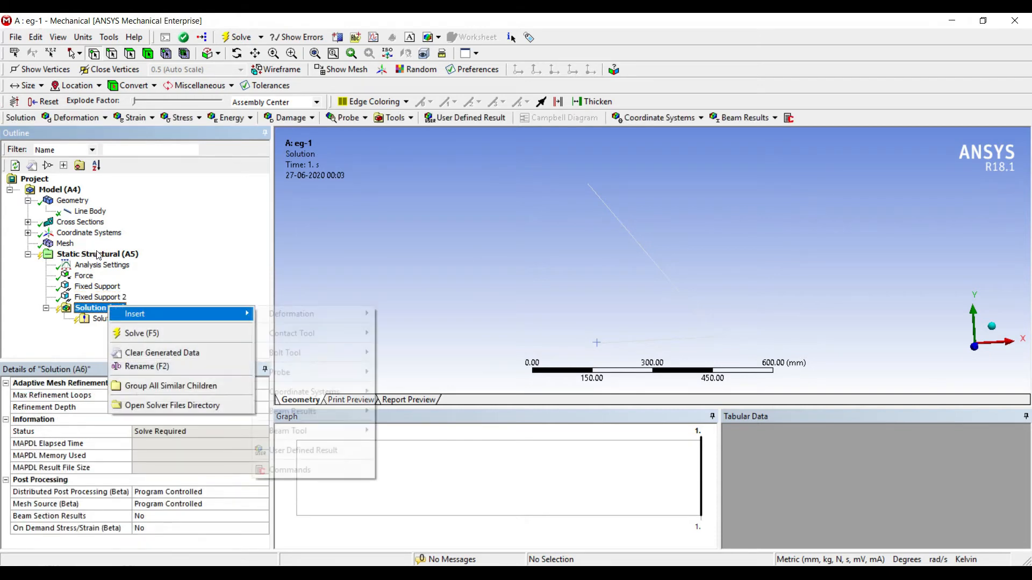
{"action": "mouse_move", "coordinate": [311, 314]}
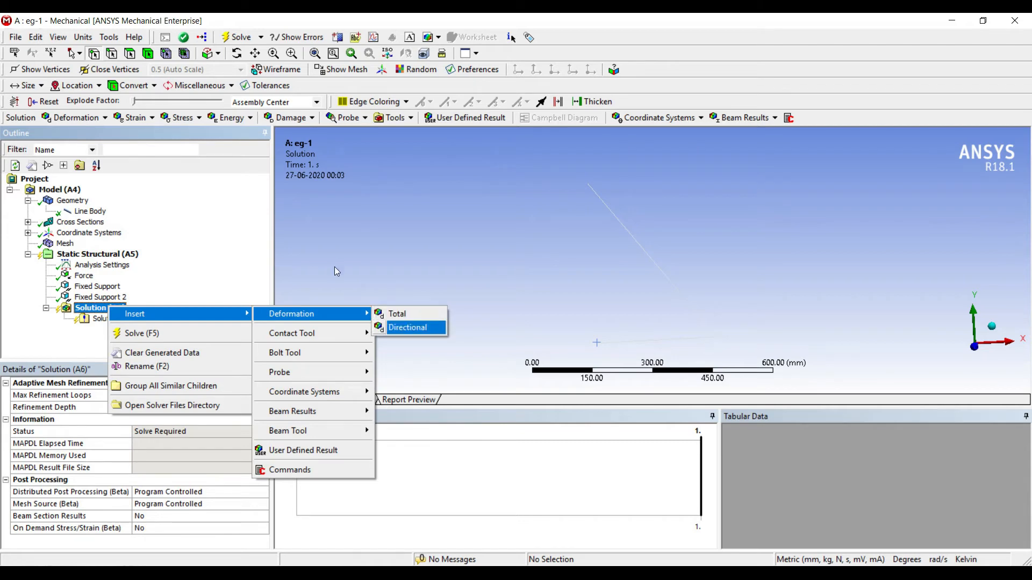
{"action": "left_click", "coordinate": [409, 327]}
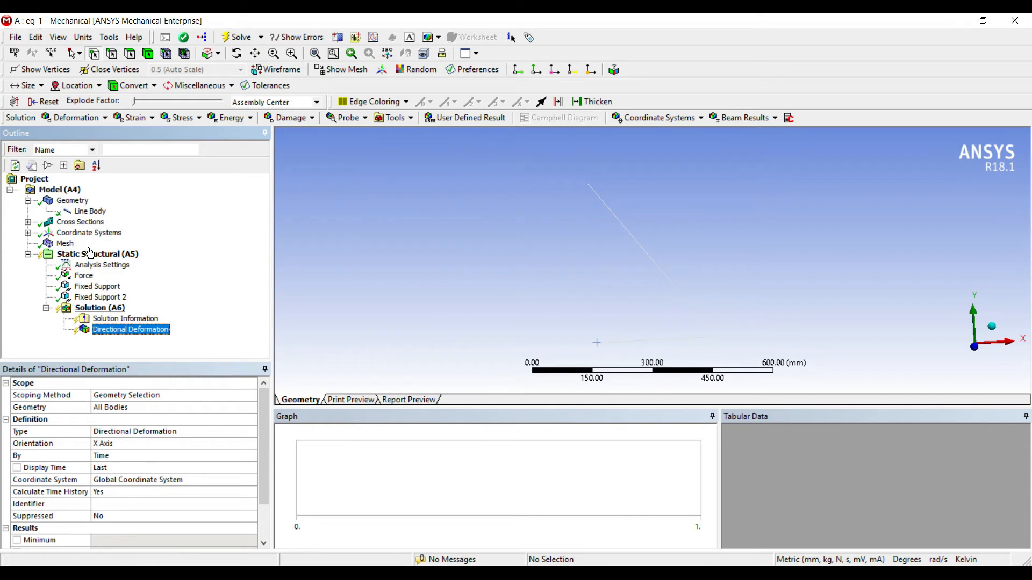
Add a second directional deformation result to the solution and set its orientation to the Y axis.
{"action": "right_click", "coordinate": [111, 307]}
{"action": "mouse_move", "coordinate": [138, 315]}
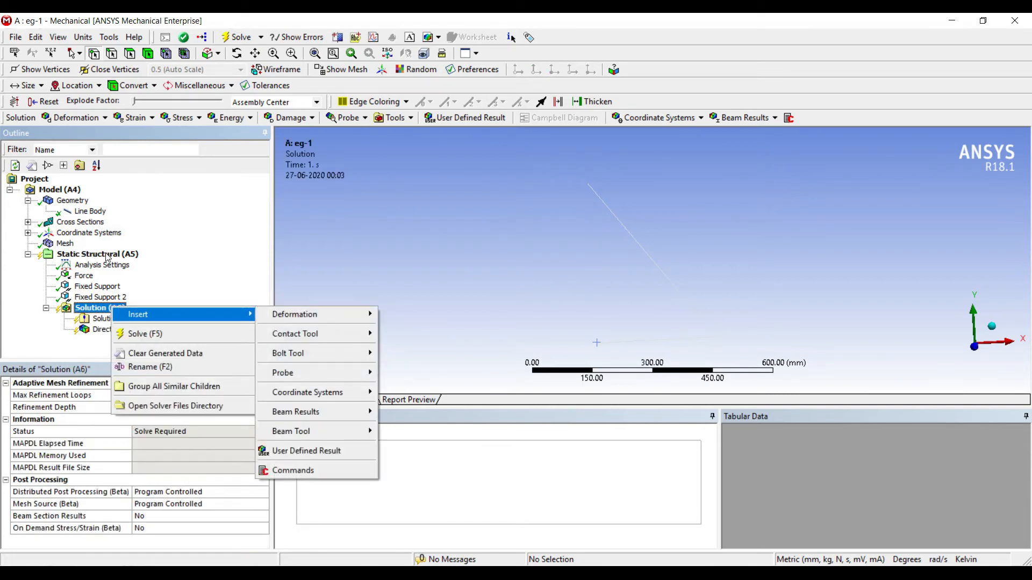
{"action": "mouse_move", "coordinate": [294, 314]}
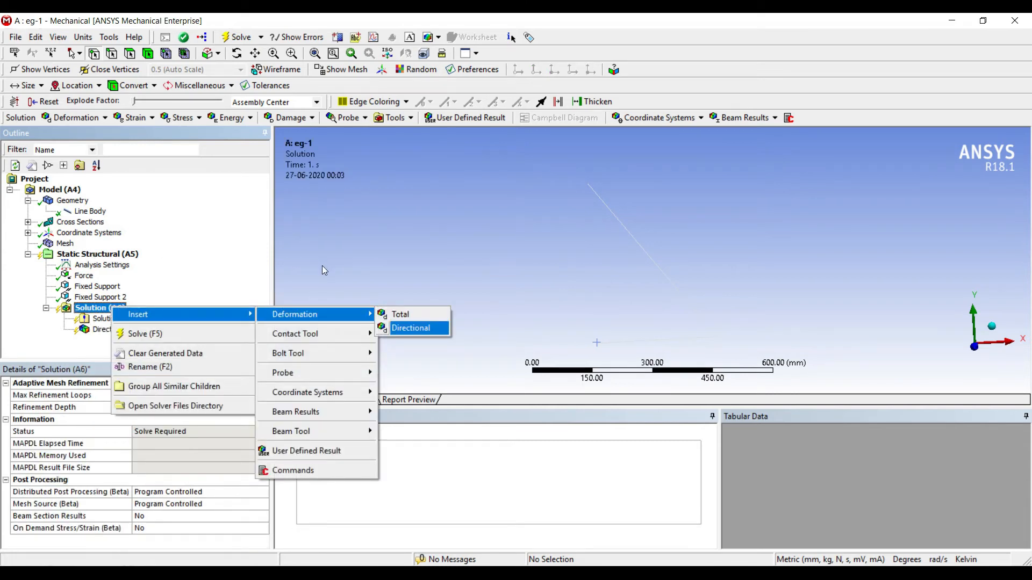
{"action": "left_click", "coordinate": [411, 328]}
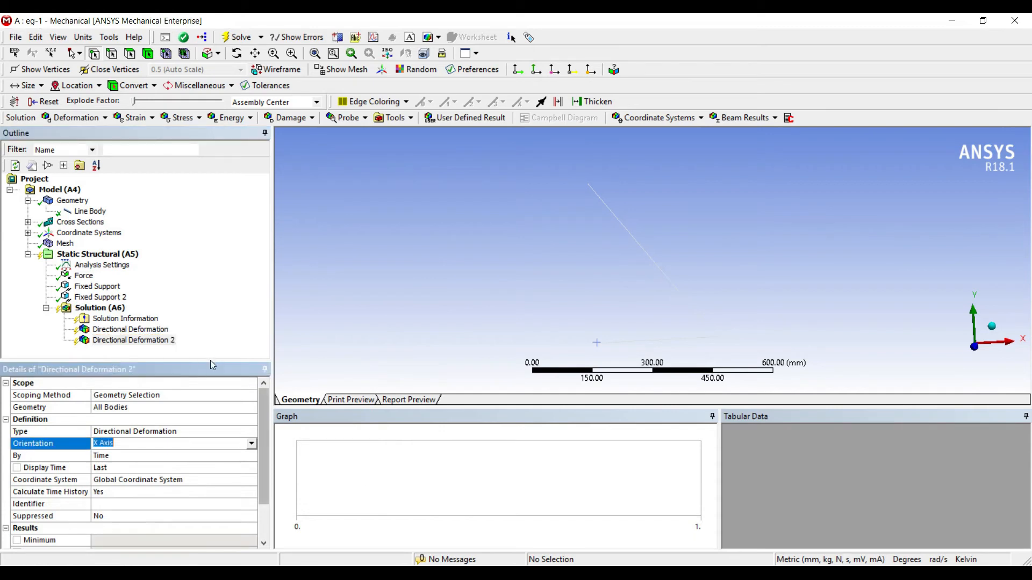
{"action": "left_click", "coordinate": [252, 444]}
{"action": "left_click", "coordinate": [171, 462]}
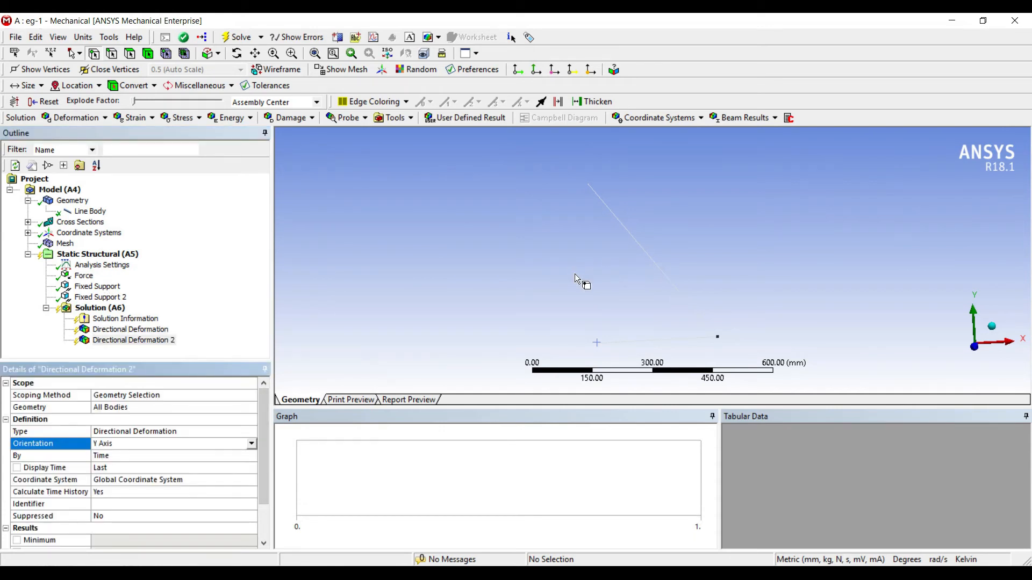
Add a force reaction probe to the solution with Fixed Support as its boundary condition.
{"action": "right_click", "coordinate": [100, 308]}
{"action": "mouse_move", "coordinate": [183, 315]}
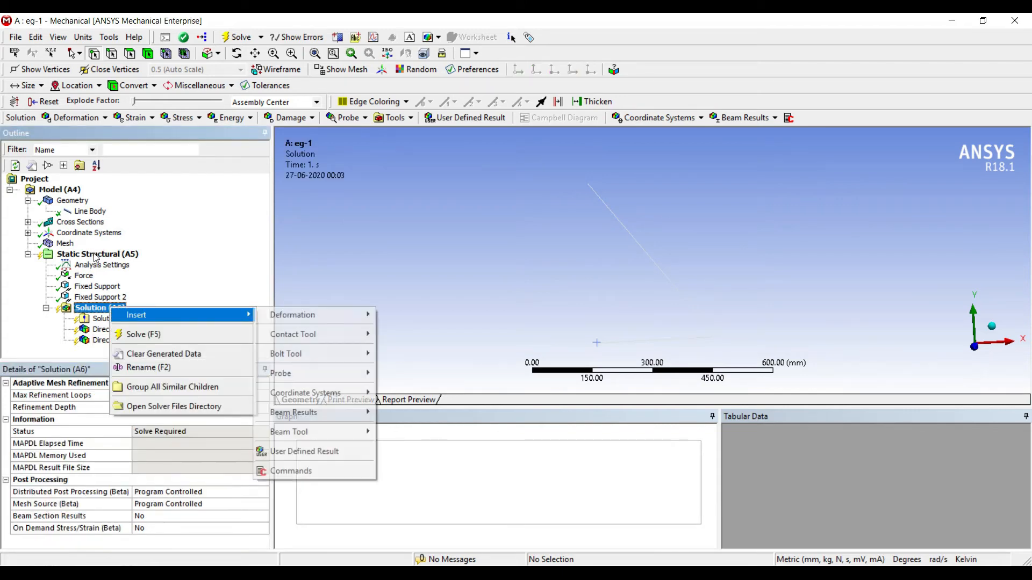
{"action": "mouse_move", "coordinate": [301, 373]}
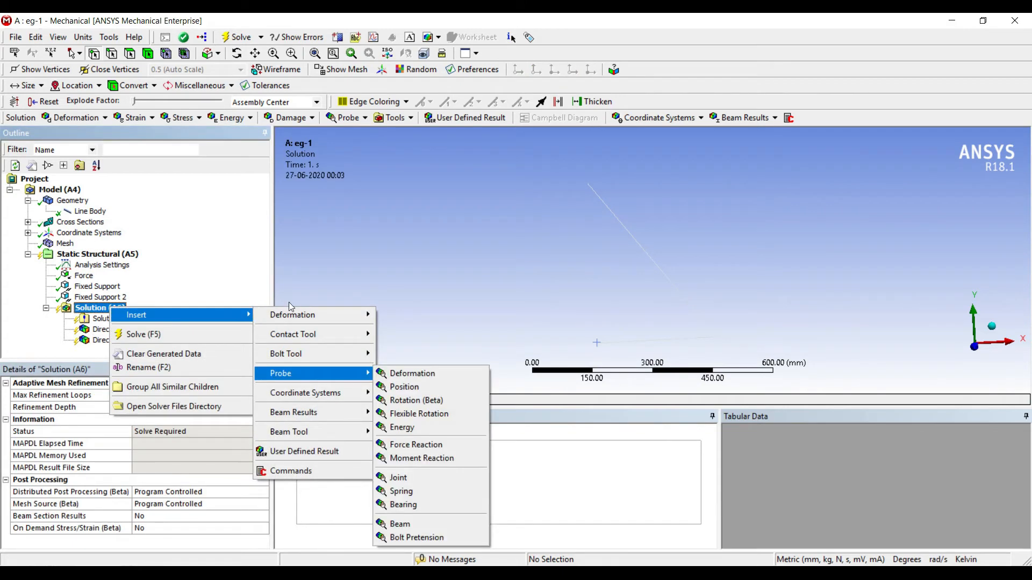
{"action": "left_click", "coordinate": [430, 445]}
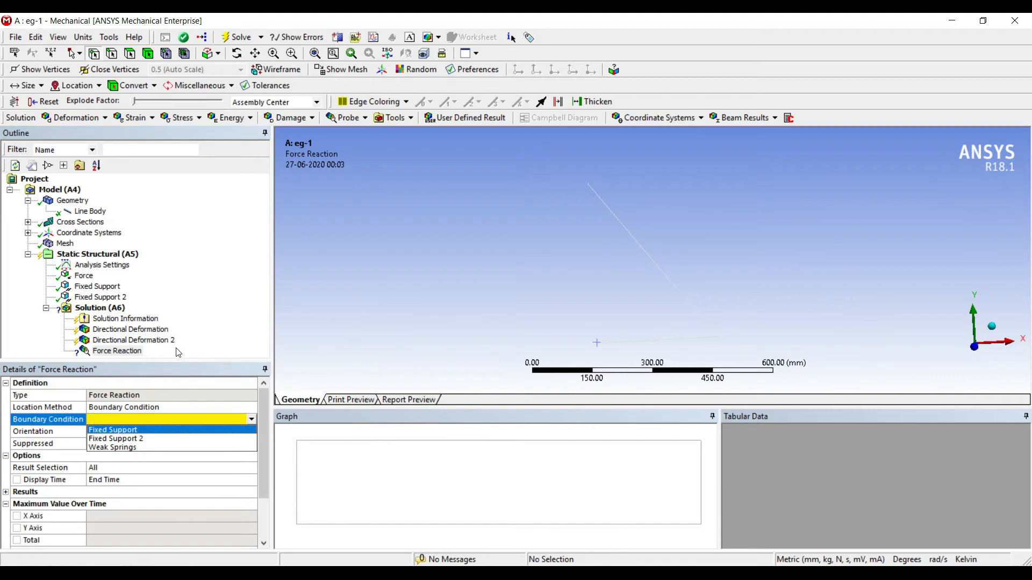
{"action": "left_click", "coordinate": [152, 429]}
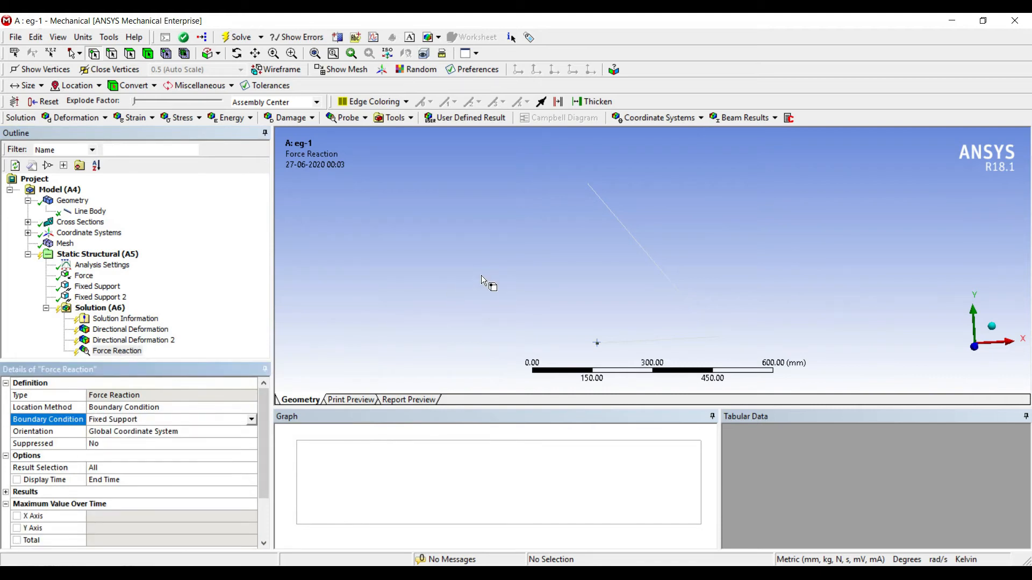
Add another force reaction probe with Fixed Support 2 as its boundary condition.
{"action": "left_click", "coordinate": [100, 308]}
{"action": "right_click", "coordinate": [122, 309]}
{"action": "mouse_move", "coordinate": [266, 322]}
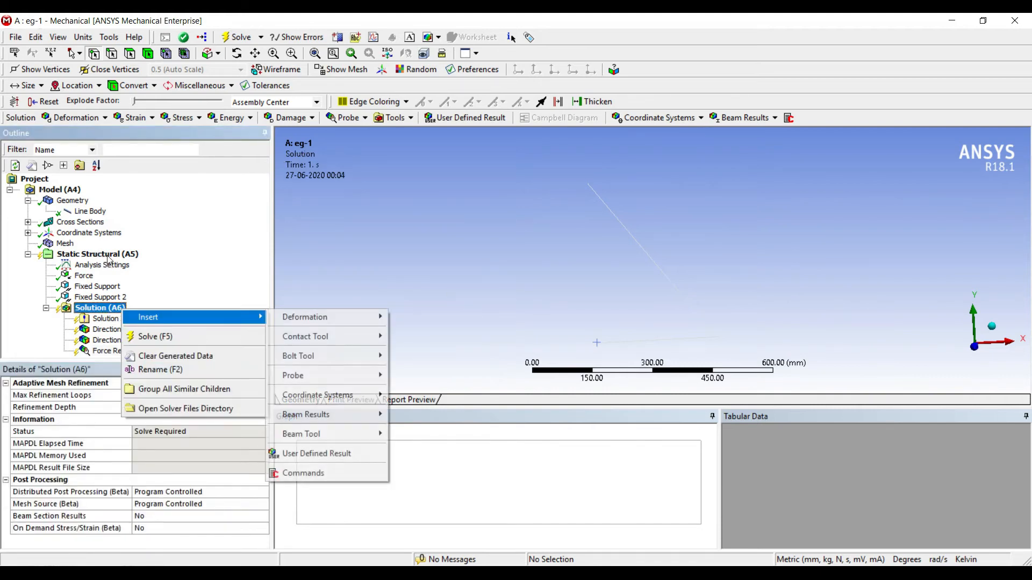
{"action": "mouse_move", "coordinate": [370, 376]}
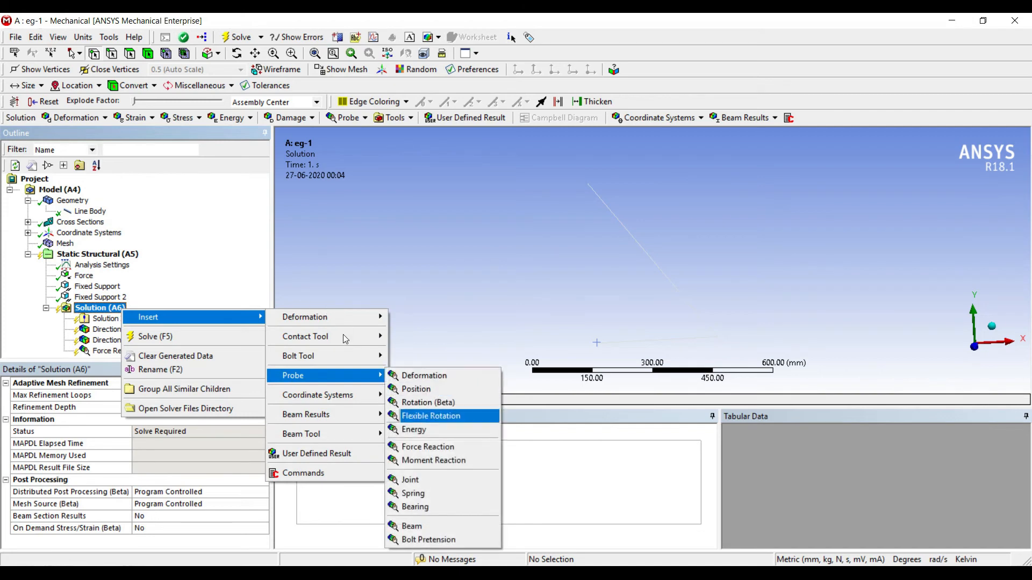
{"action": "left_click", "coordinate": [433, 447]}
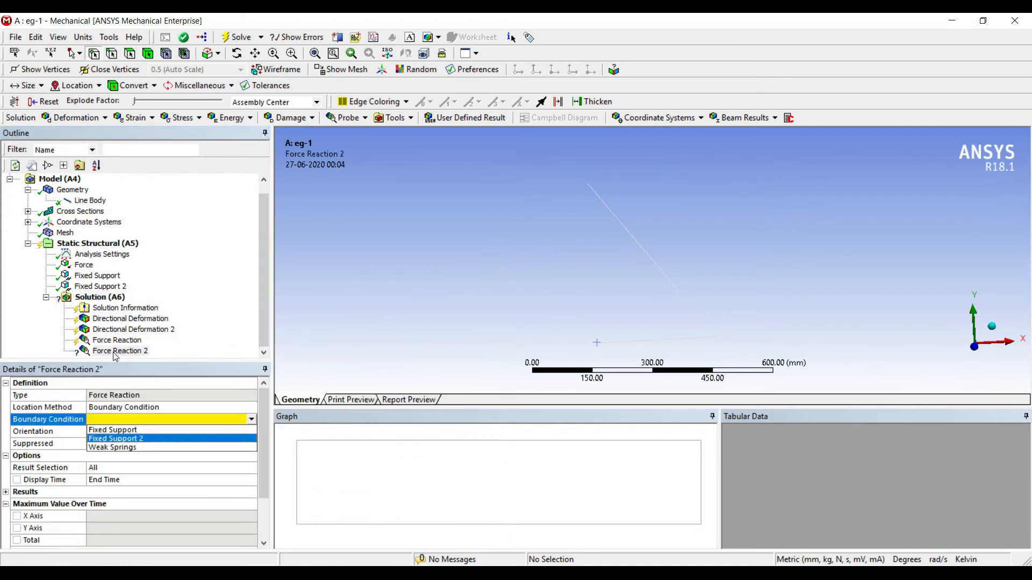
{"action": "left_click", "coordinate": [140, 439]}
Add a Beam Tool for the member stresses to the solution and solve the analysis.
{"action": "left_click", "coordinate": [94, 297]}
{"action": "right_click", "coordinate": [102, 298]}
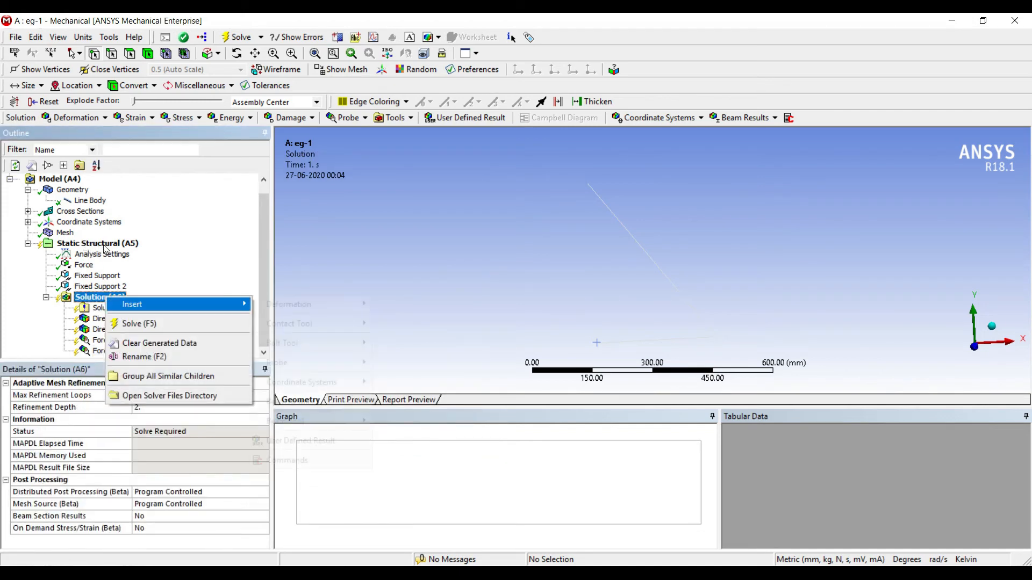
{"action": "mouse_move", "coordinate": [237, 304]}
{"action": "mouse_move", "coordinate": [290, 363]}
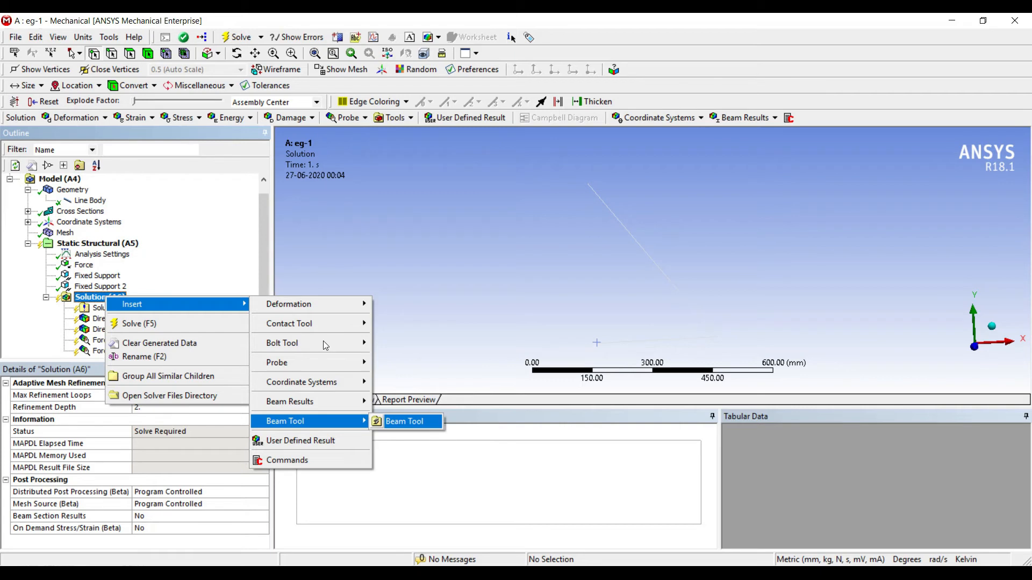
{"action": "key", "text": "Return"}
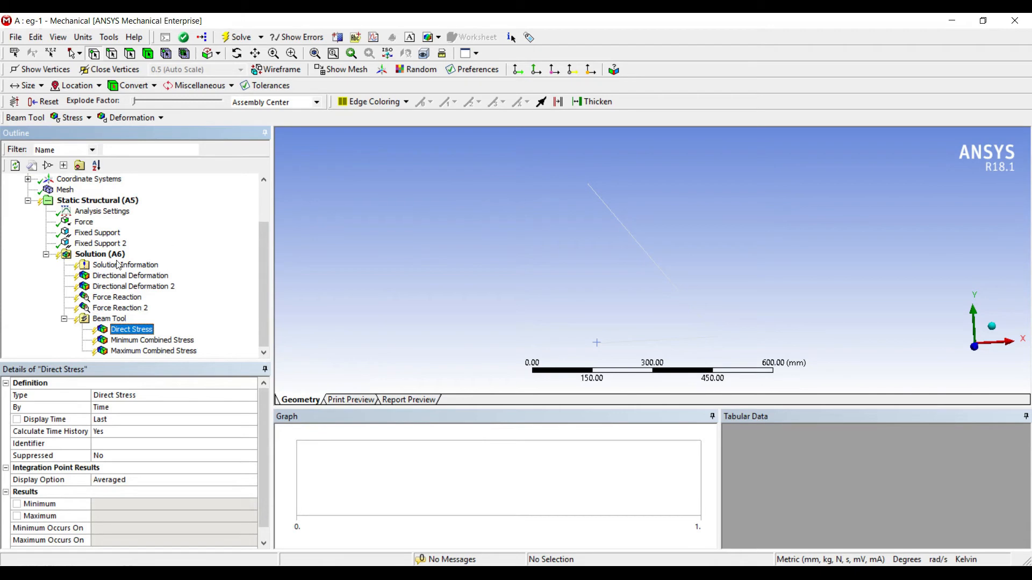
{"action": "left_click", "coordinate": [101, 254]}
{"action": "left_click", "coordinate": [237, 37]}
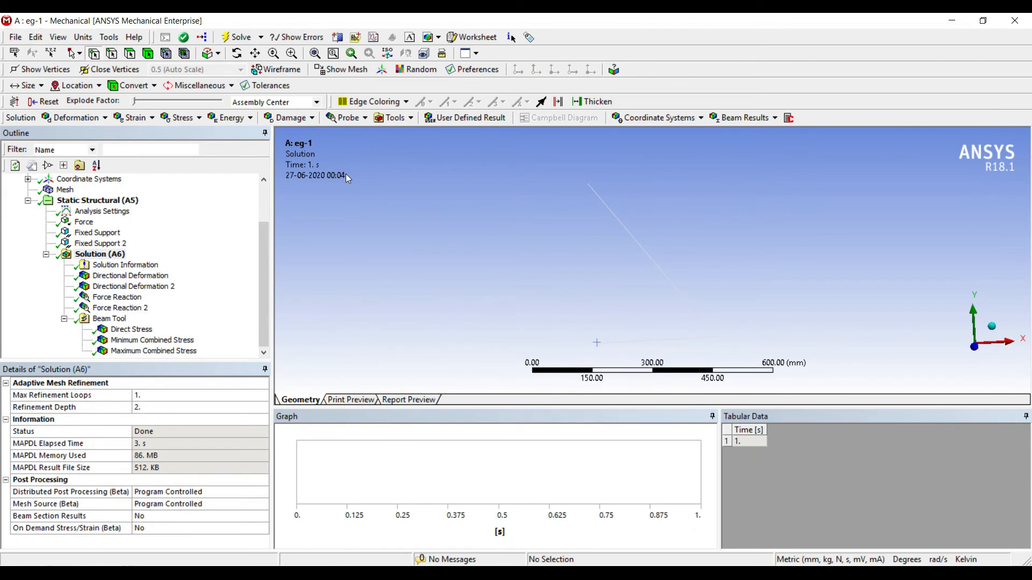
Examine the X-axis and Y-axis directional deformation plots, showing the maximum and minimum labels on the Y-axis plot.
{"action": "left_click", "coordinate": [150, 275]}
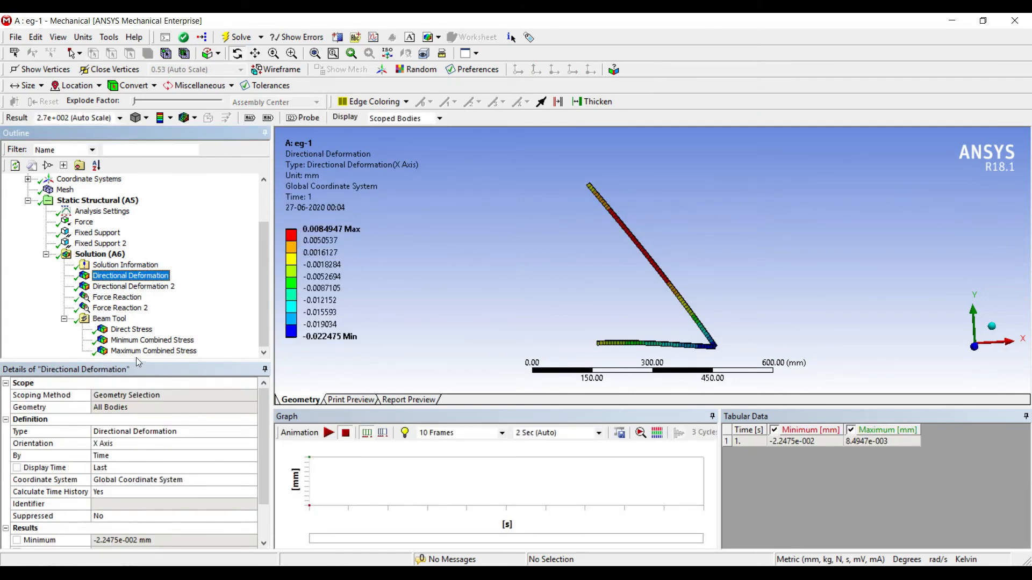
{"action": "left_click", "coordinate": [134, 286]}
{"action": "left_click", "coordinate": [250, 118]}
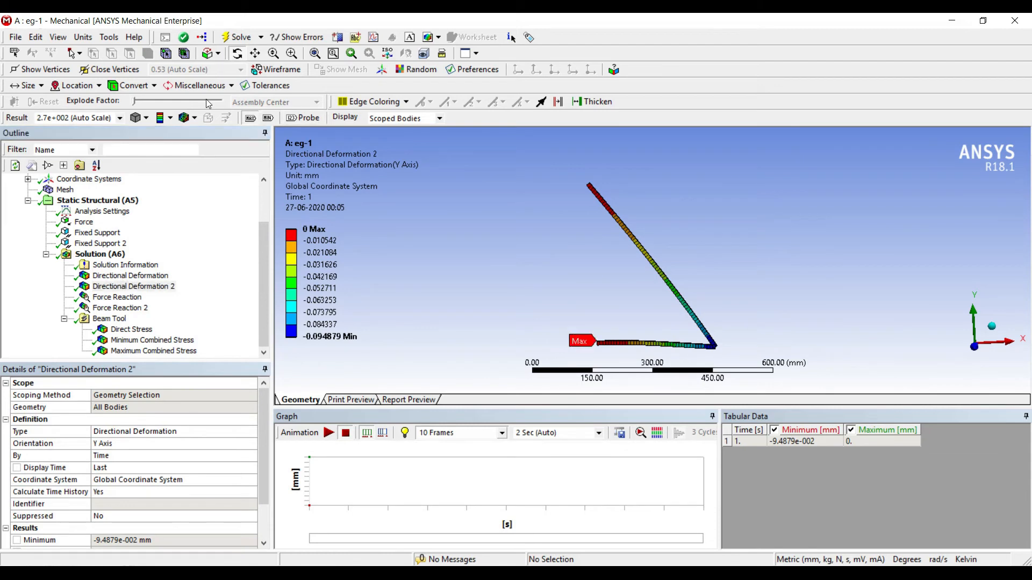
{"action": "left_click", "coordinate": [269, 117]}
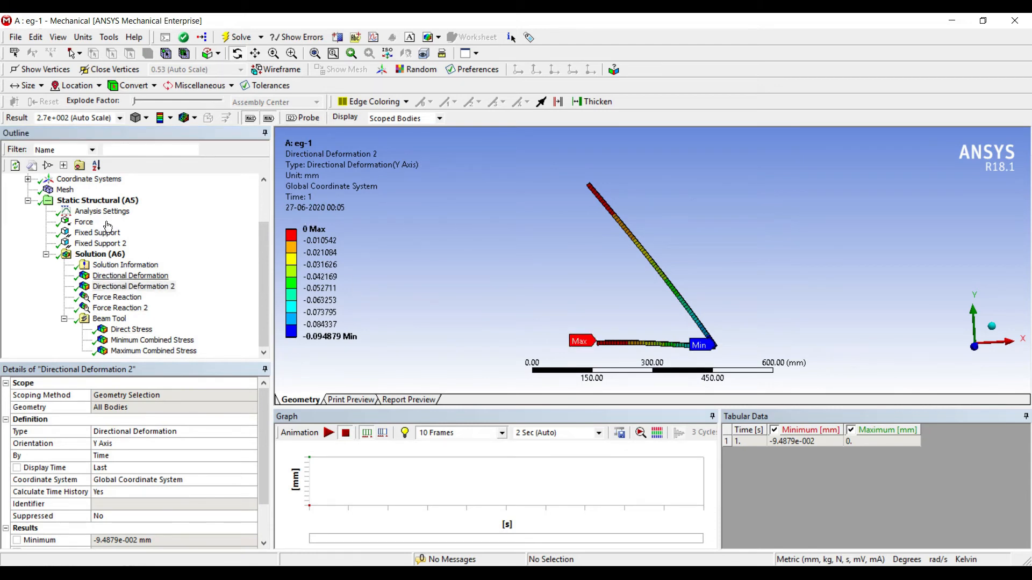
Examine the force reaction components and total at the upper fixed support.
{"action": "left_click", "coordinate": [117, 297]}
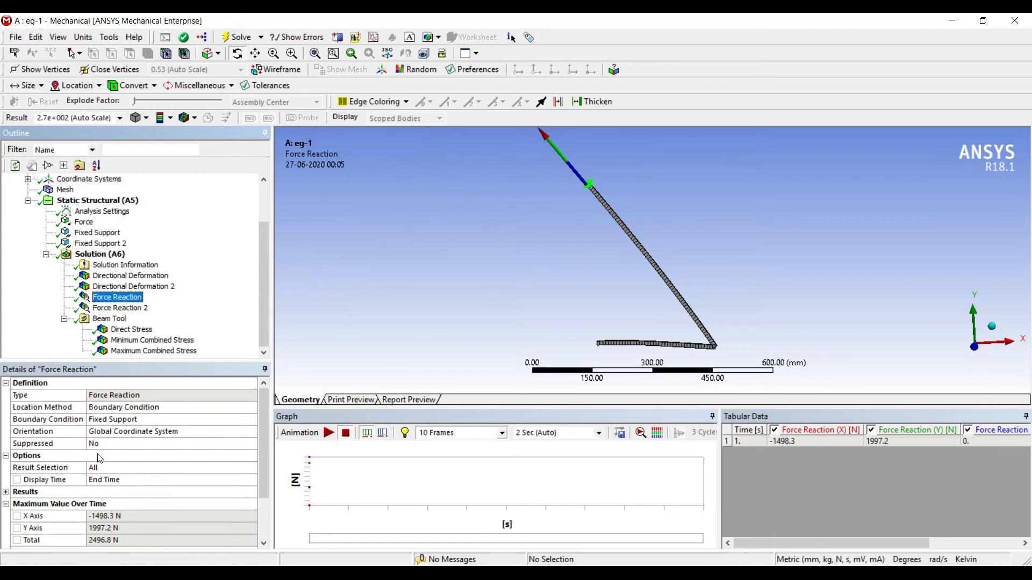
{"action": "scroll", "coordinate": [93, 441], "scroll_direction": "down", "scroll_amount": 2}
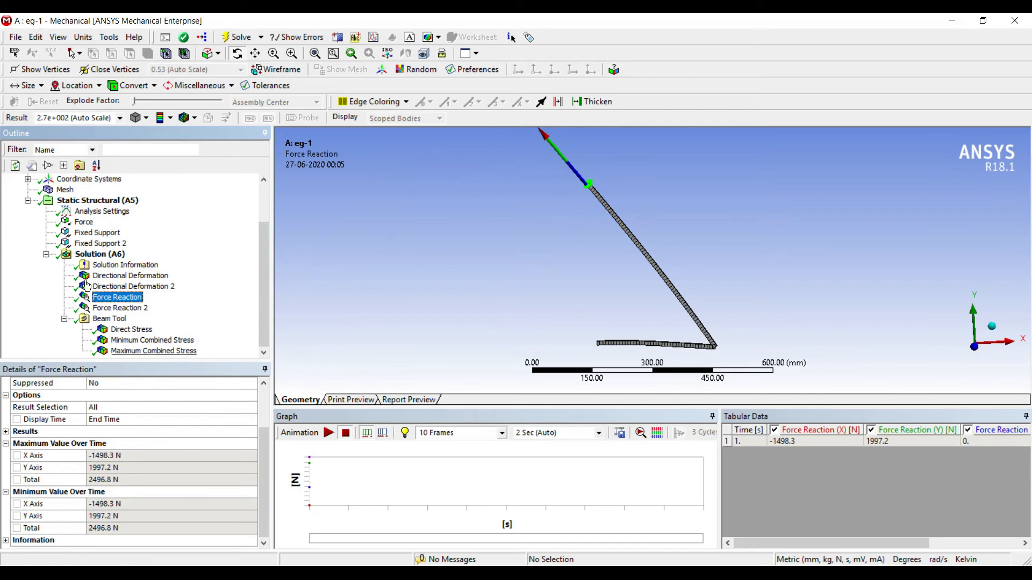
Examine the force reaction components and total at Fixed Support 2 and compare them with those at the upper fixed support.
{"action": "left_click", "coordinate": [114, 308]}
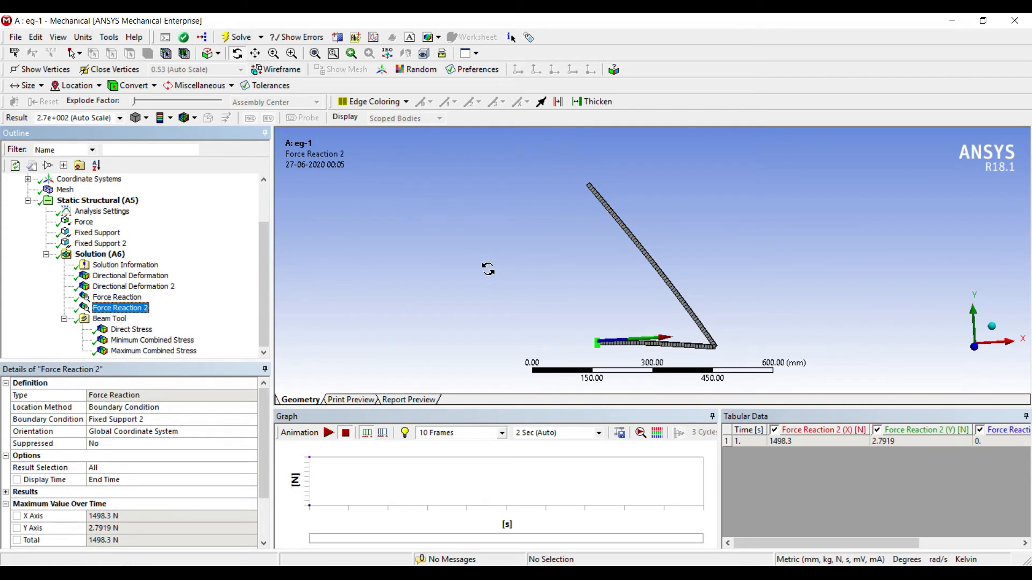
{"action": "scroll", "coordinate": [166, 430], "scroll_direction": "down", "scroll_amount": 2}
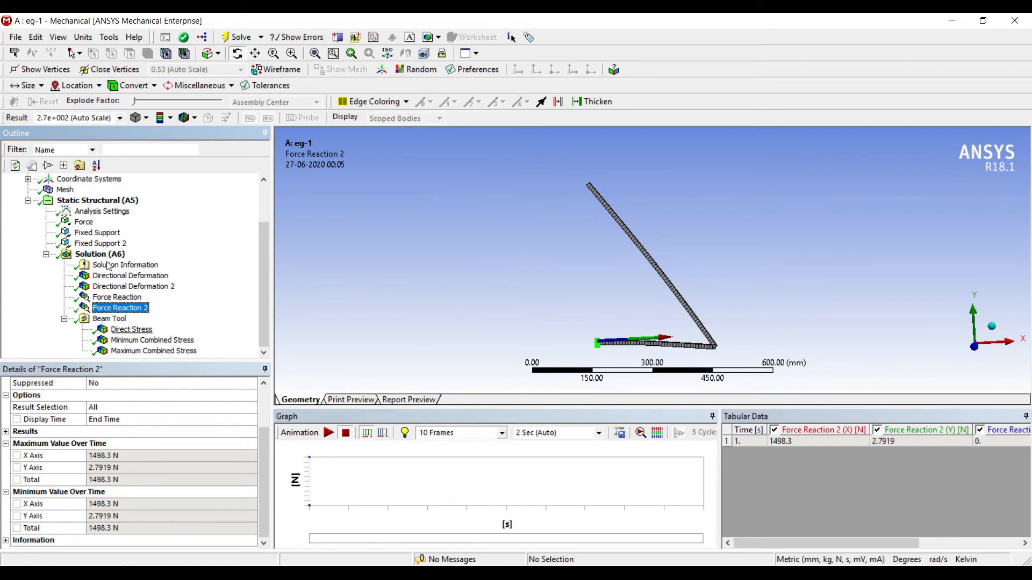
{"action": "left_click", "coordinate": [115, 297]}
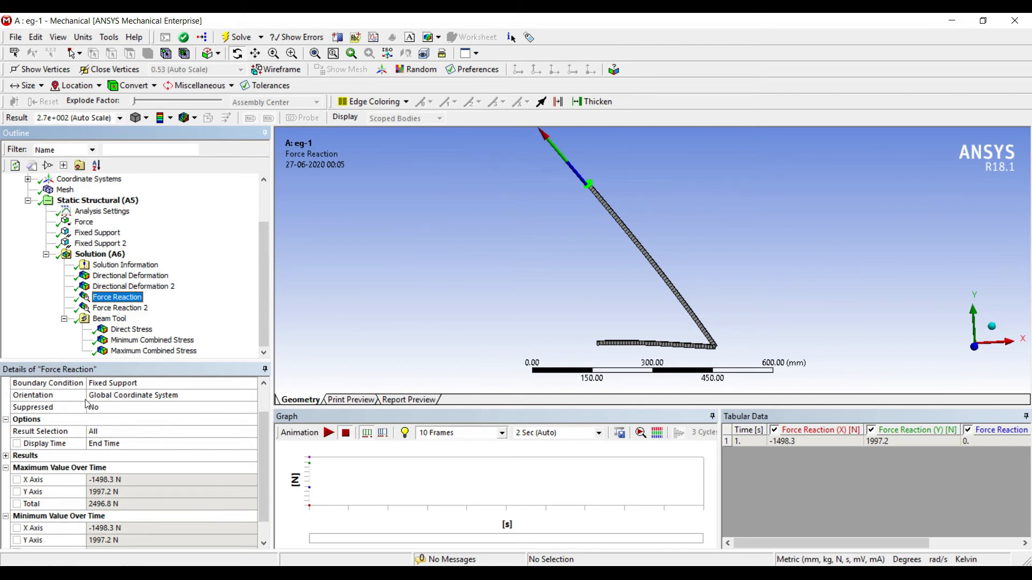
{"action": "left_click", "coordinate": [119, 308]}
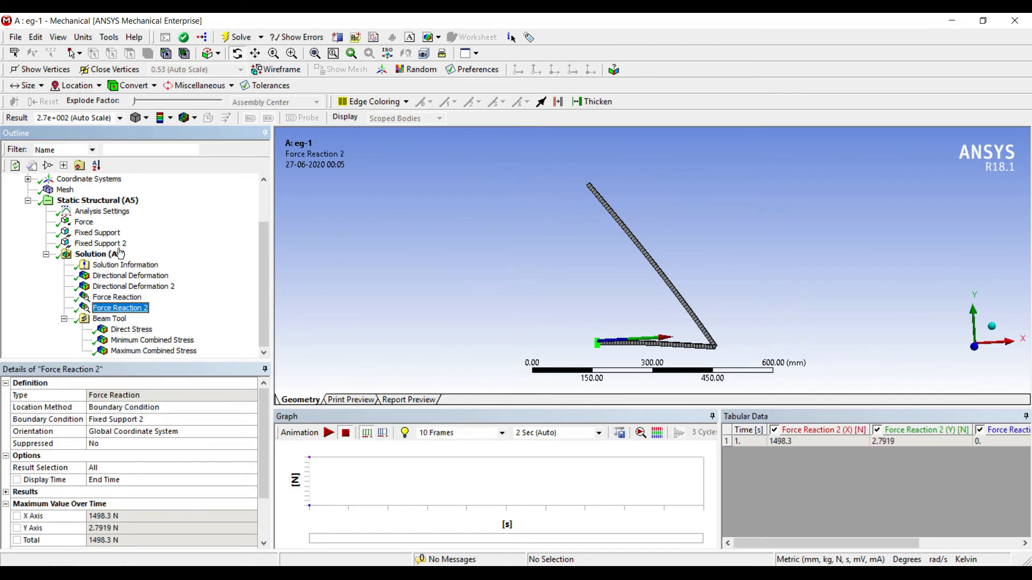
{"action": "left_click", "coordinate": [118, 297]}
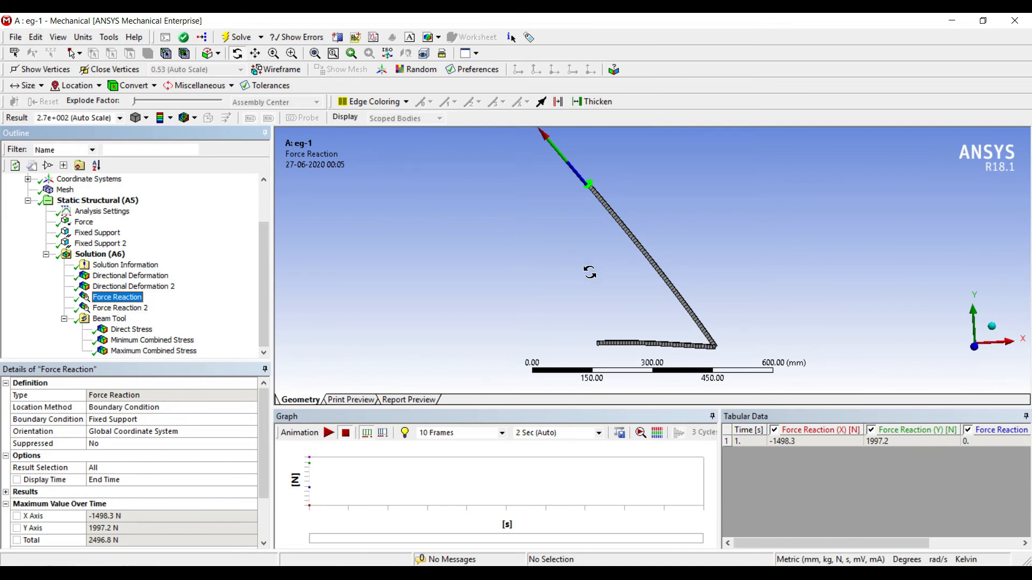
Review the X-axis and Y-axis directional deformation plots of the whole truss.
{"action": "key", "text": "Up"}
{"action": "key", "text": "Up"}
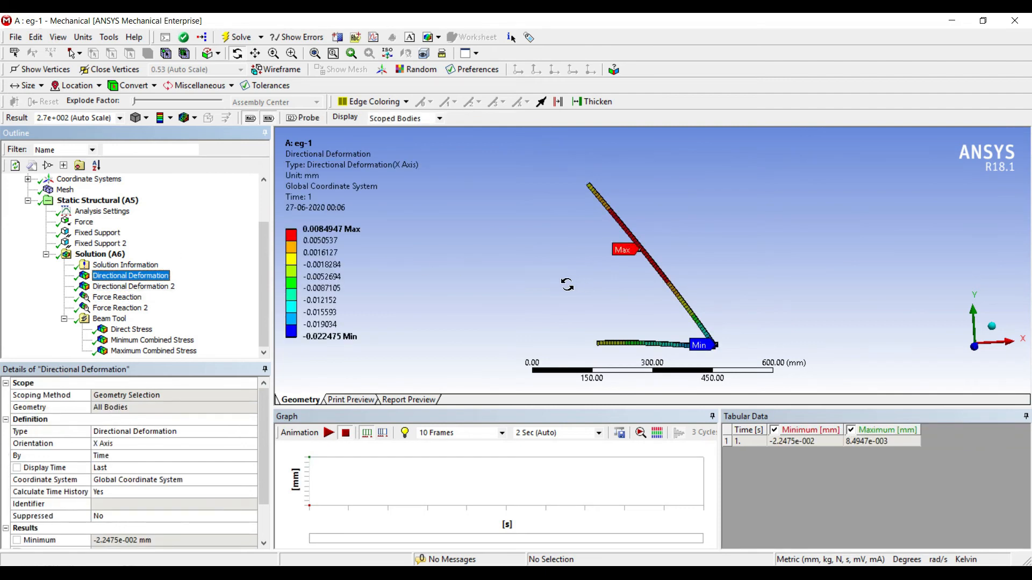
{"action": "scroll", "coordinate": [592, 295], "scroll_direction": "up", "scroll_amount": 1}
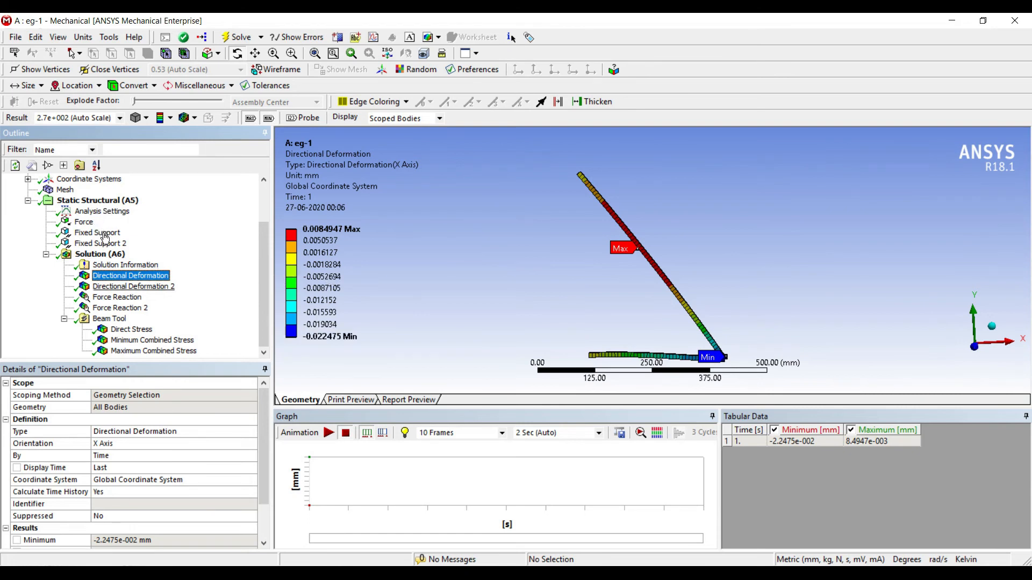
{"action": "left_click", "coordinate": [133, 286]}
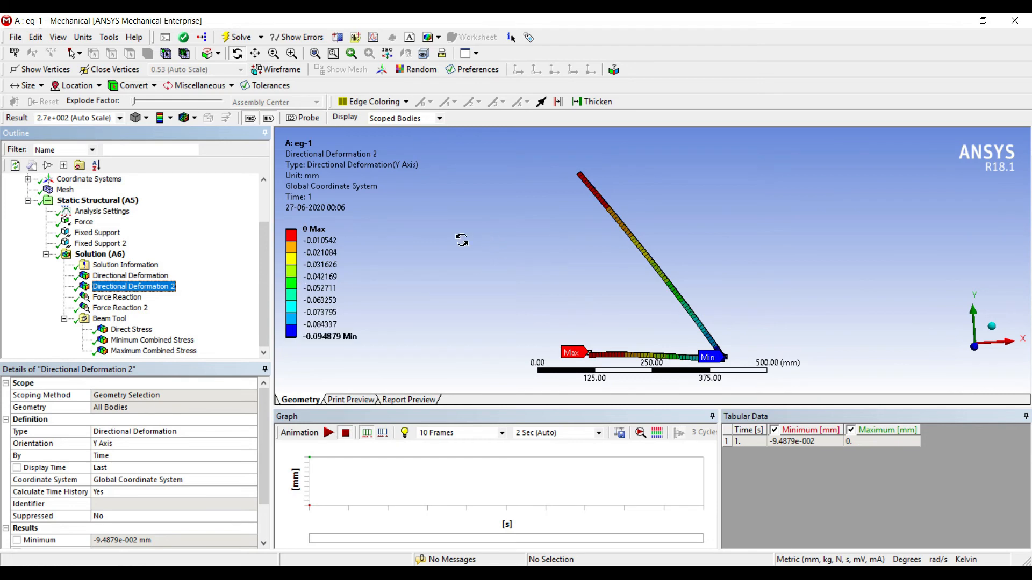
Add an X-axis directional deformation result scoped to the vertex where the two members meet, at (300, 0, 0) mm.
{"action": "right_click", "coordinate": [110, 255]}
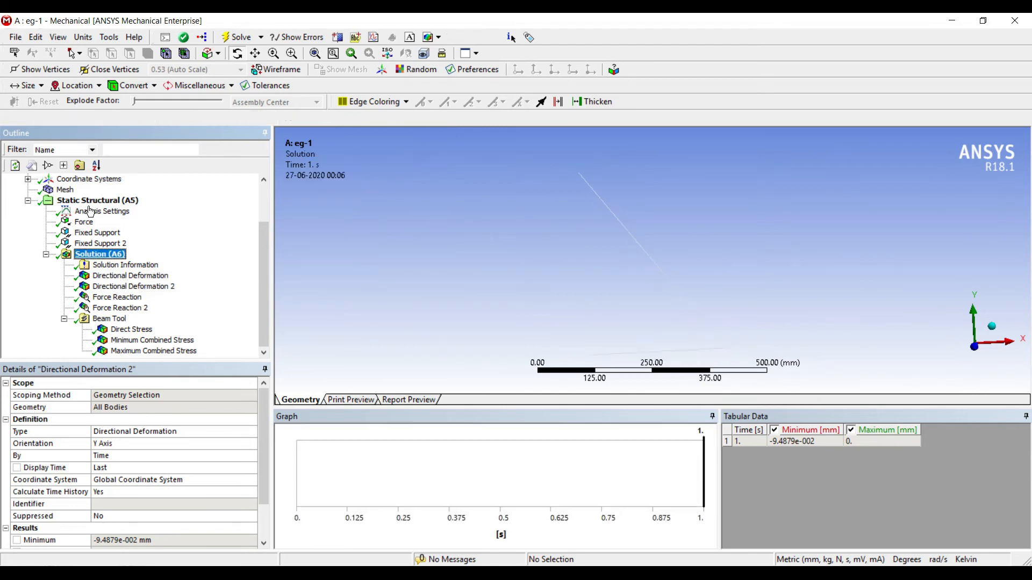
{"action": "key", "text": "Right"}
{"action": "key", "text": "Right"}
{"action": "key", "text": "Down"}
{"action": "key", "text": "Return"}
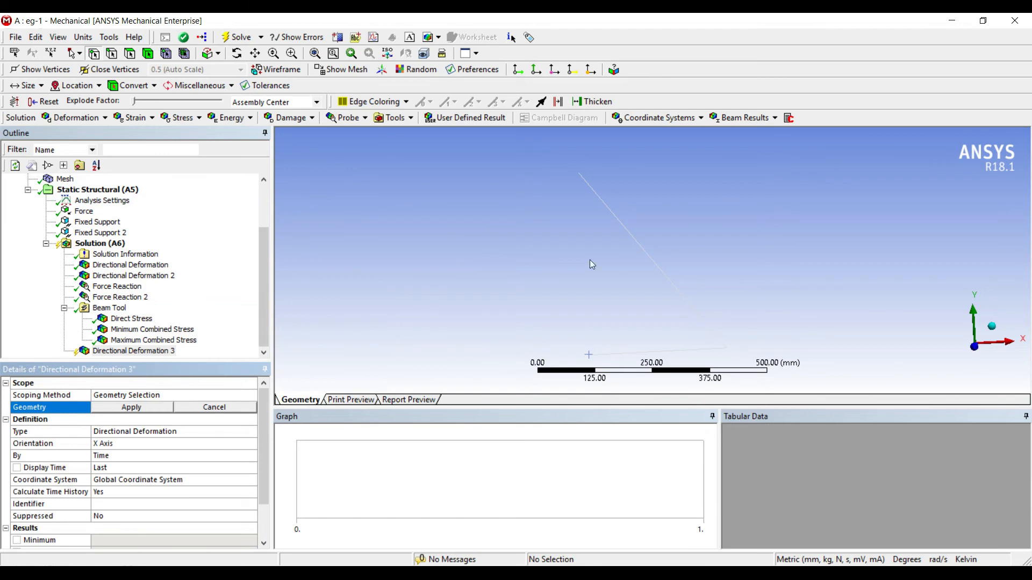
{"action": "left_click", "coordinate": [726, 349]}
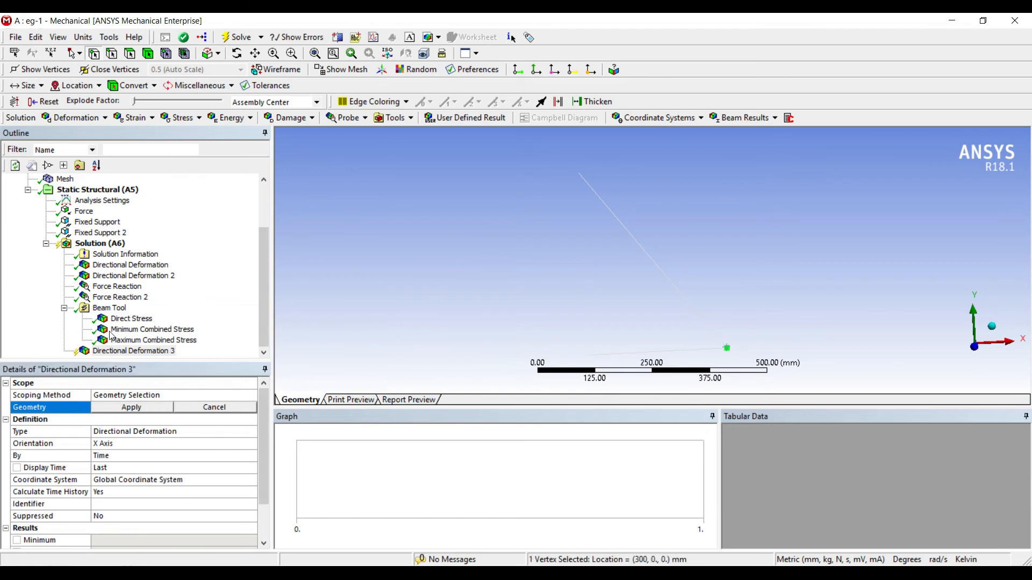
{"action": "key", "text": "Return"}
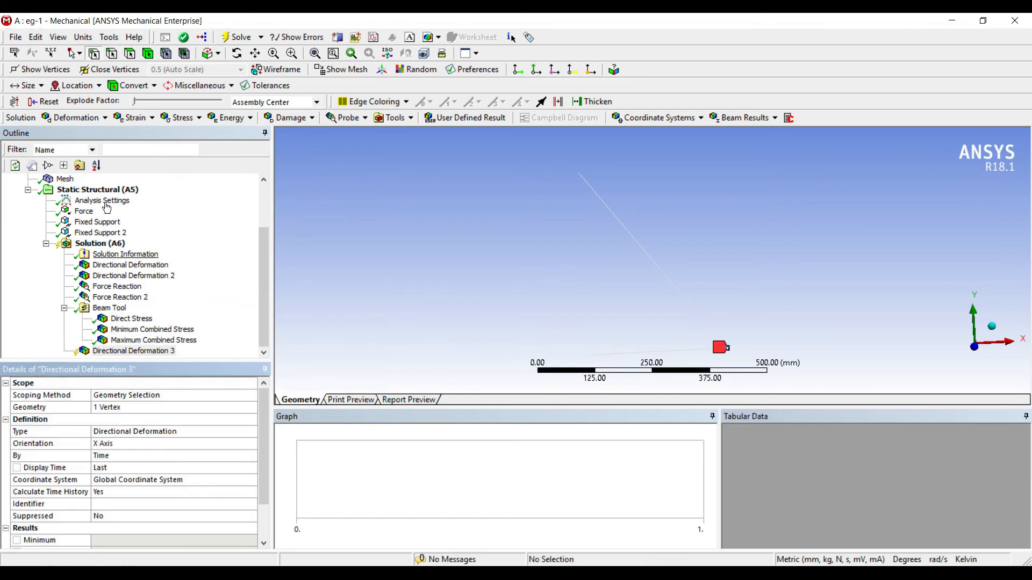
Add another directional deformation result with Y Axis orientation, scoped to the vertex where the two members meet.
{"action": "left_click", "coordinate": [107, 244]}
{"action": "right_click", "coordinate": [117, 242]}
{"action": "mouse_move", "coordinate": [161, 248]}
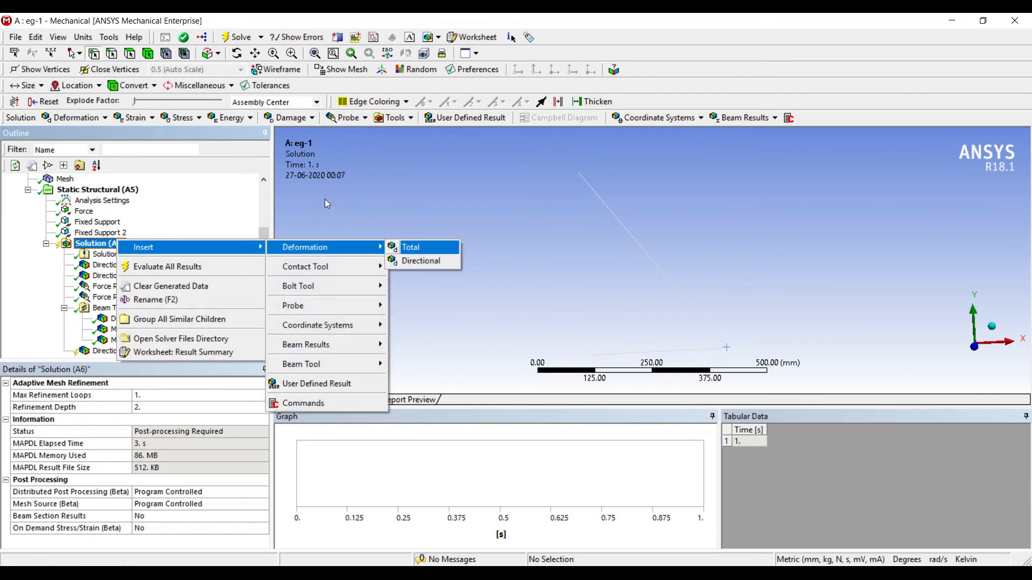
{"action": "left_click", "coordinate": [417, 260]}
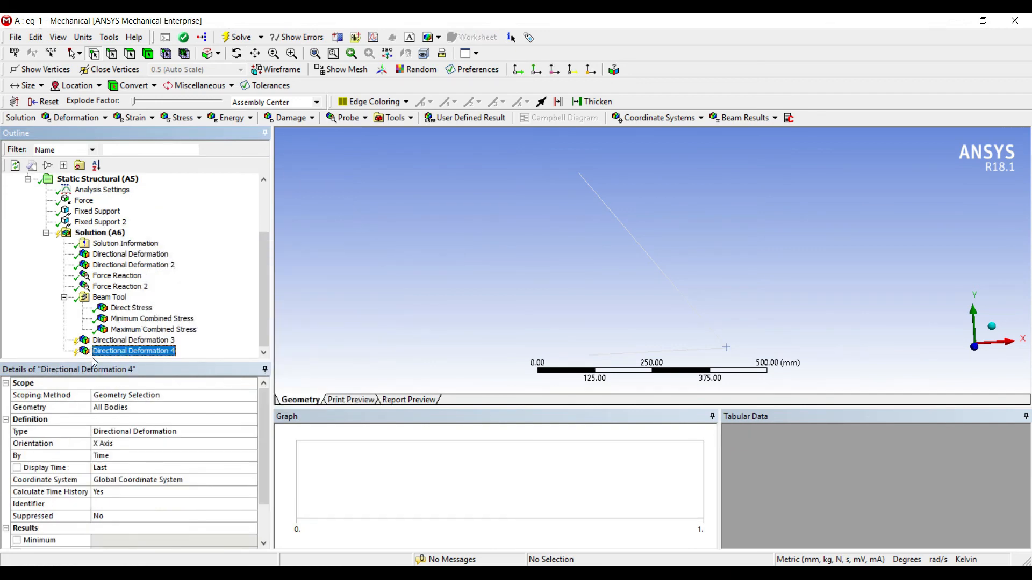
{"action": "left_click", "coordinate": [251, 444]}
{"action": "left_click", "coordinate": [171, 465]}
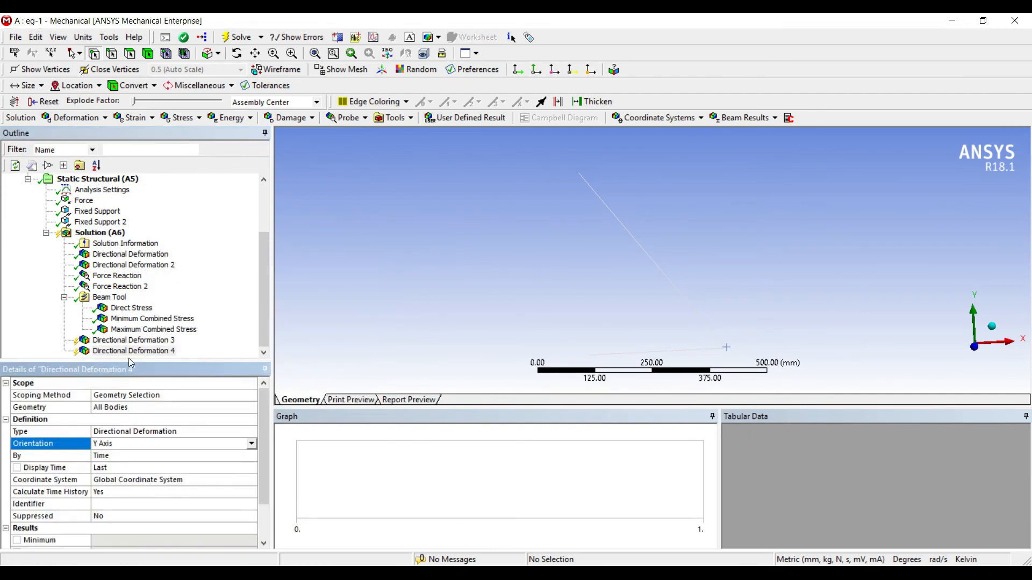
{"action": "left_click", "coordinate": [127, 407]}
{"action": "left_click", "coordinate": [726, 348]}
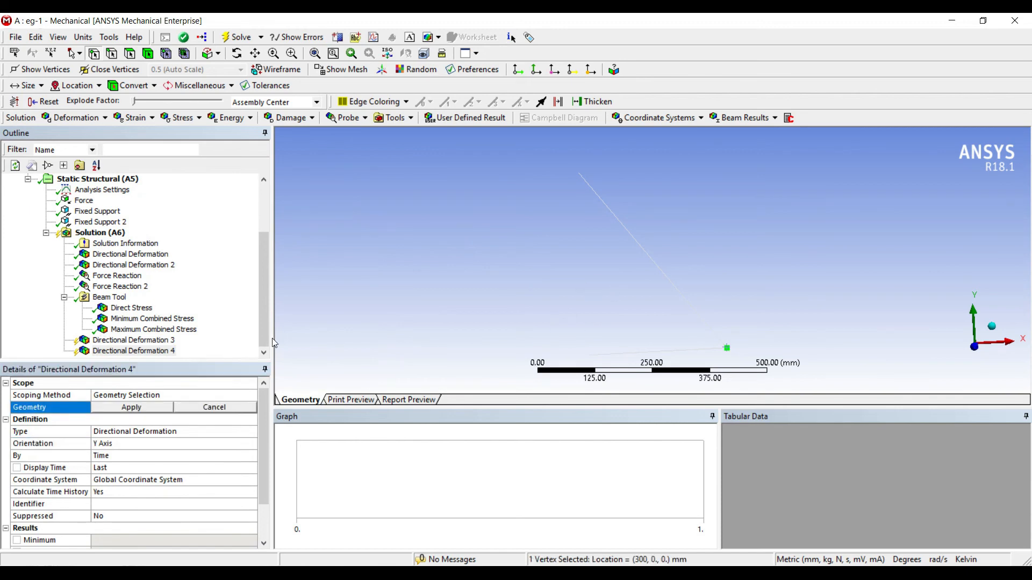
{"action": "left_click", "coordinate": [131, 407]}
Solve for the new results and check the X-axis and Y-axis deformation at the joint vertex.
{"action": "left_click", "coordinate": [100, 233]}
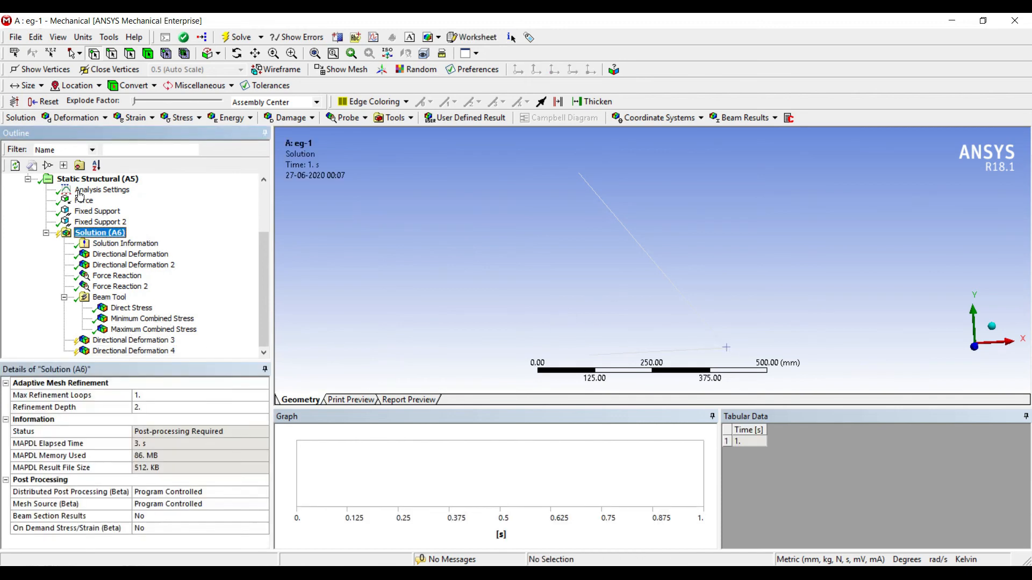
{"action": "left_click", "coordinate": [239, 37]}
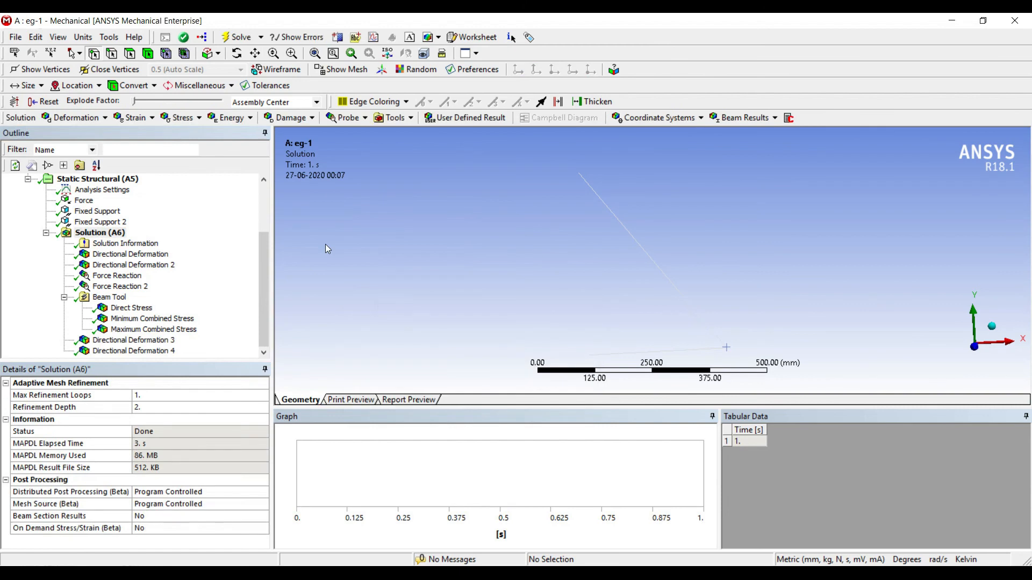
{"action": "left_click", "coordinate": [134, 340]}
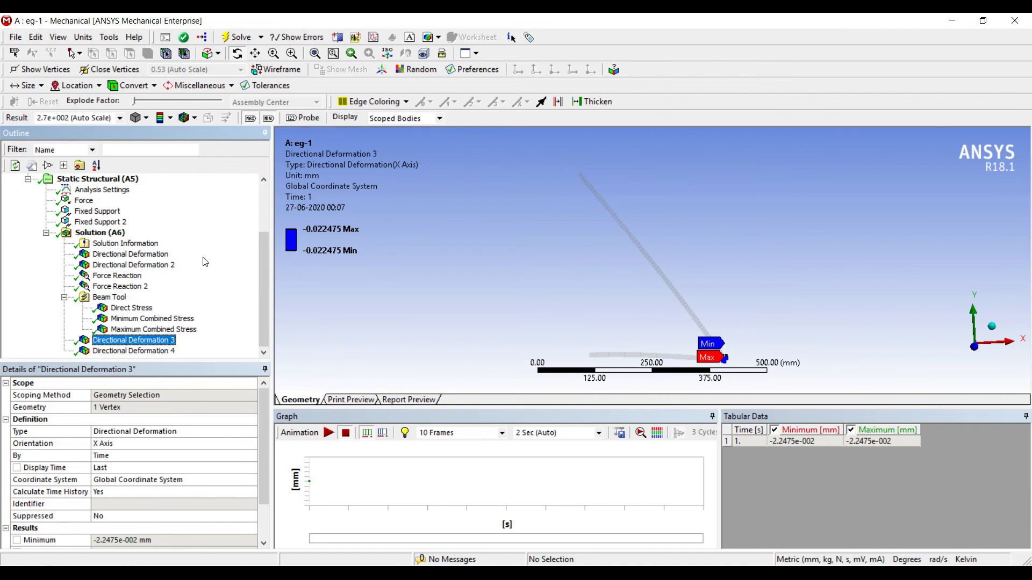
{"action": "key", "text": "Down"}
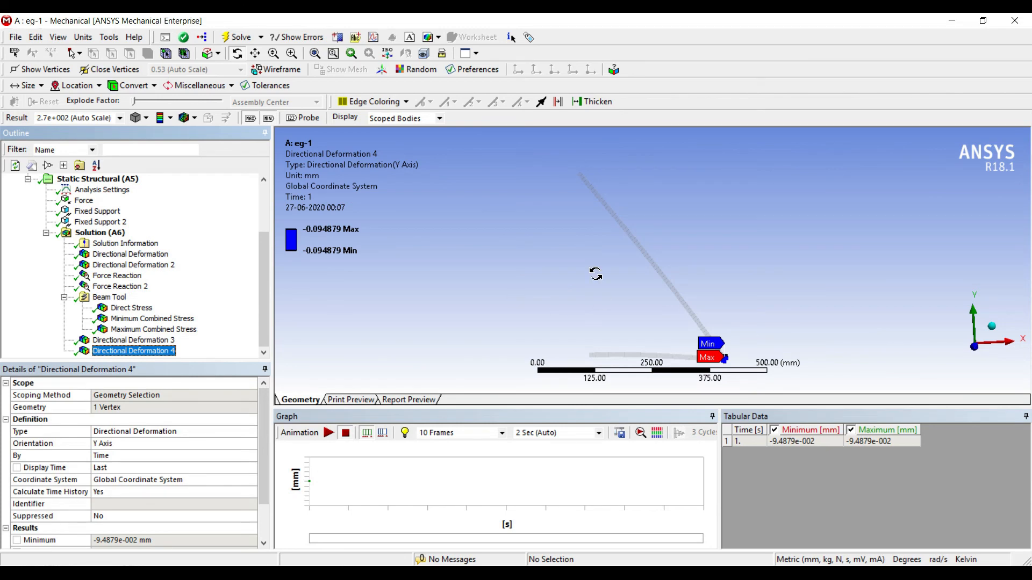
{"action": "scroll", "coordinate": [595, 274], "scroll_direction": "down", "scroll_amount": 1}
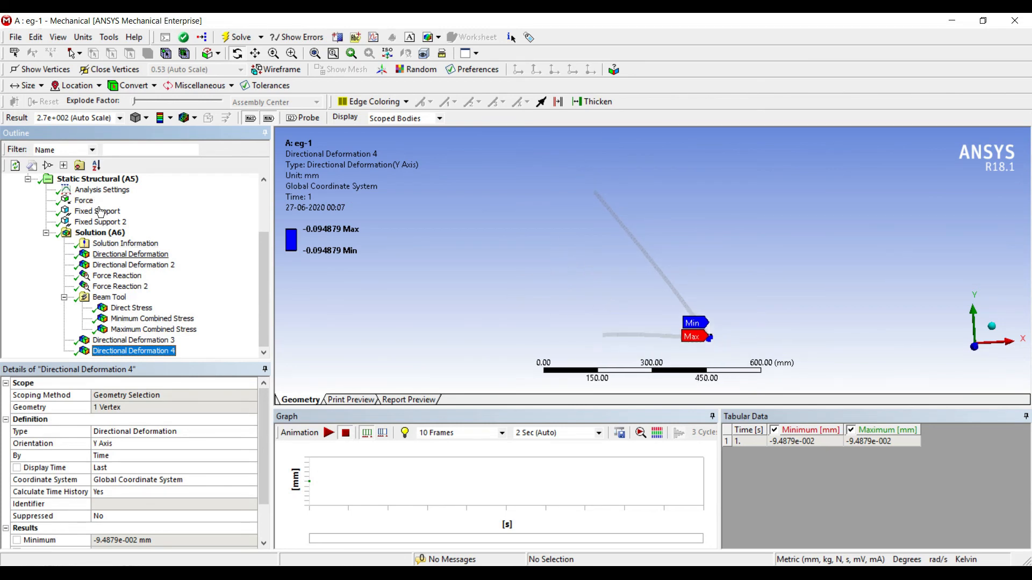
Animate the X-axis directional deformation of the whole truss, and display the whole-truss Y-axis deformation plot.
{"action": "left_click", "coordinate": [131, 254]}
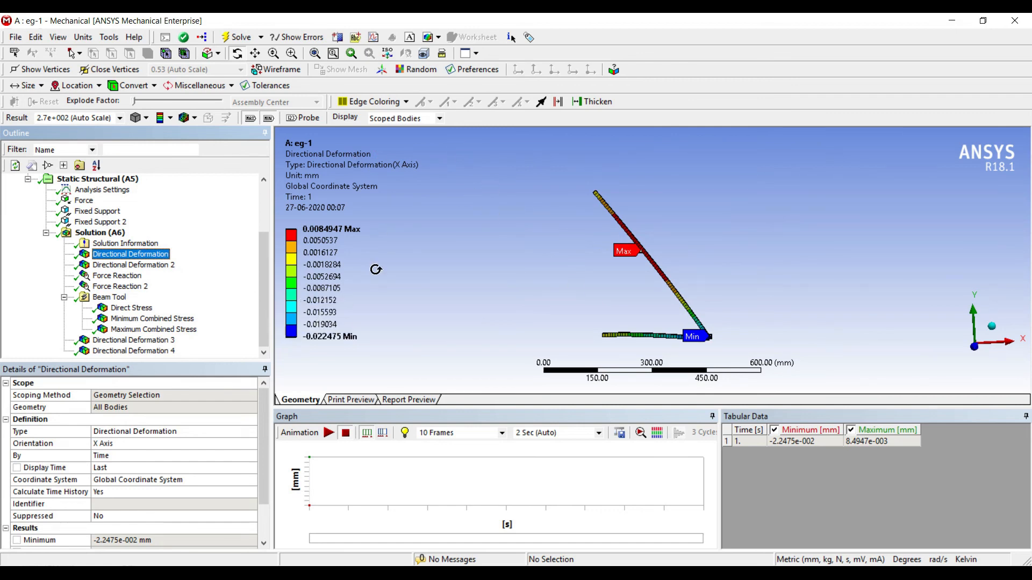
{"action": "left_click", "coordinate": [328, 433]}
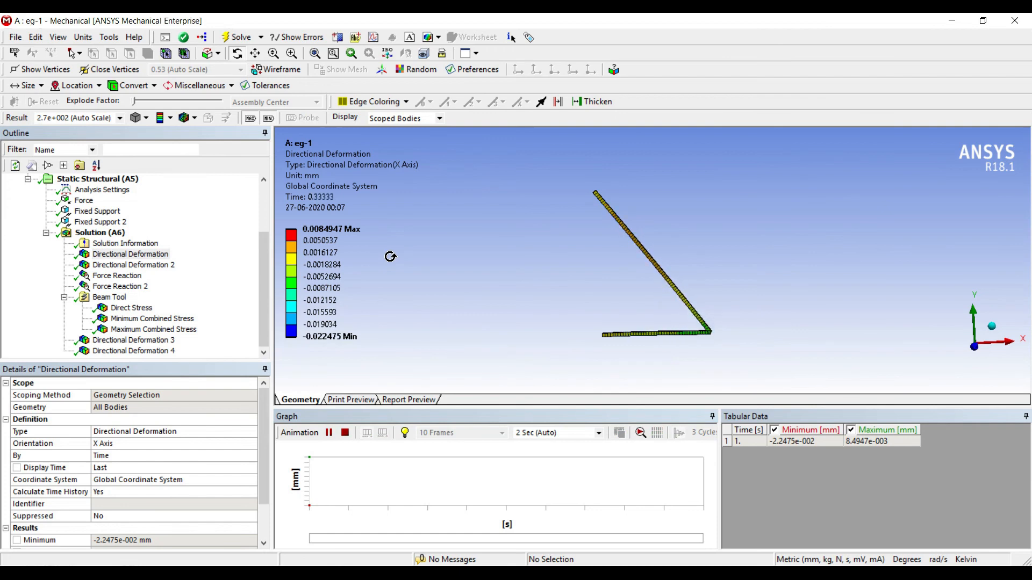
{"action": "left_click", "coordinate": [133, 265]}
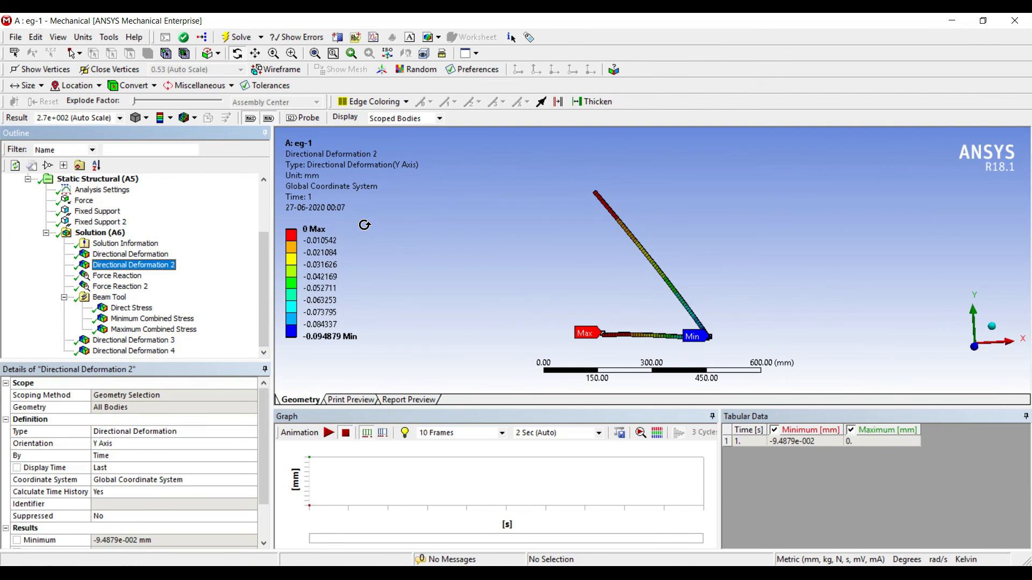